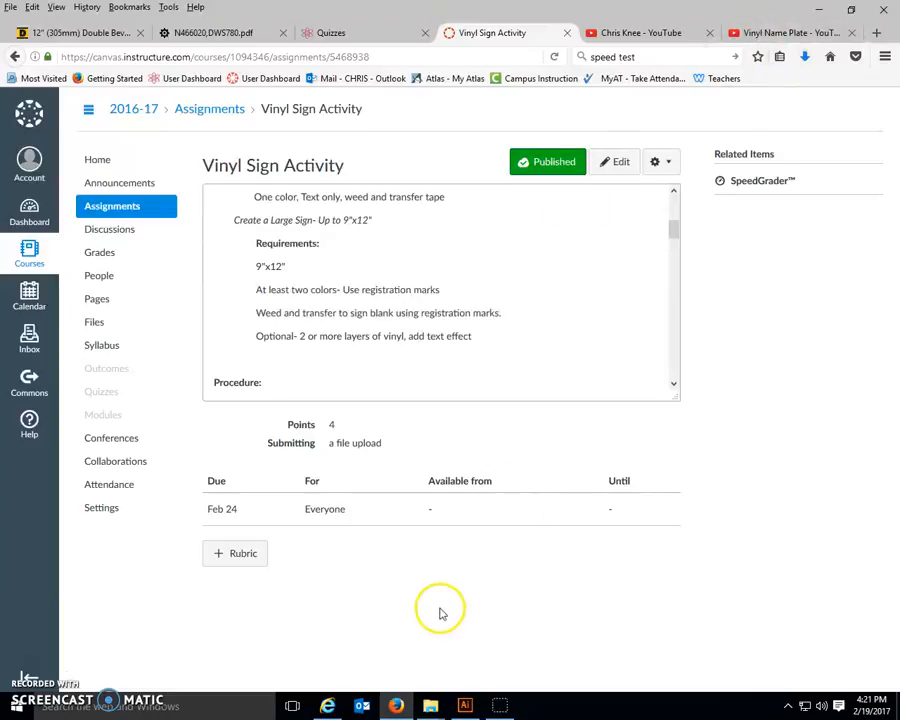
# Step: Switch to Illustrator and create a new document in inches, 12 in wide and 9 in high
pyautogui.click(464, 705)
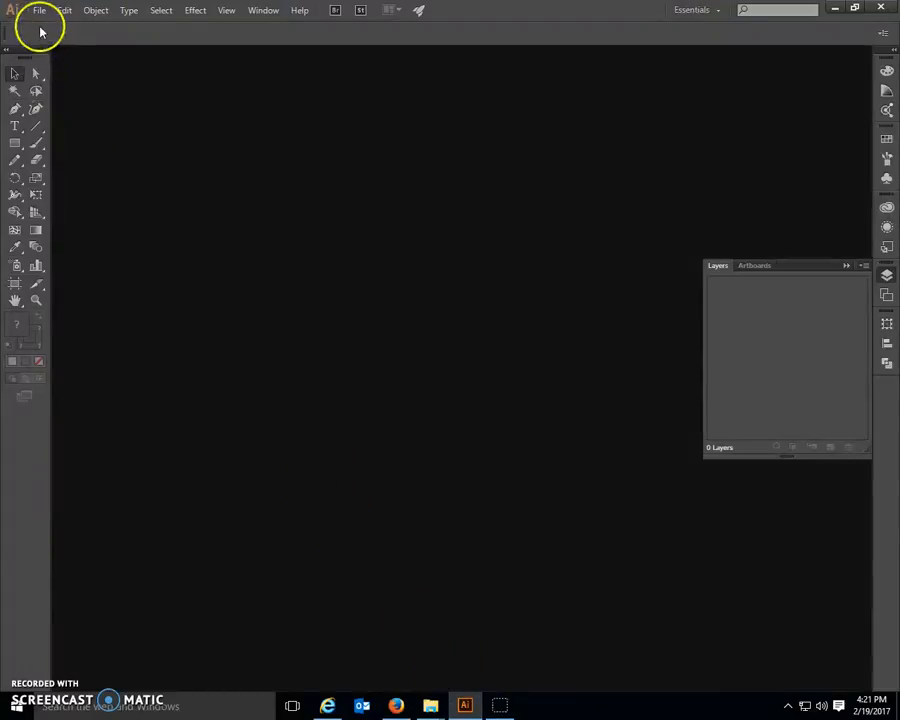
pyautogui.click(40, 12)
pyautogui.click(50, 26)
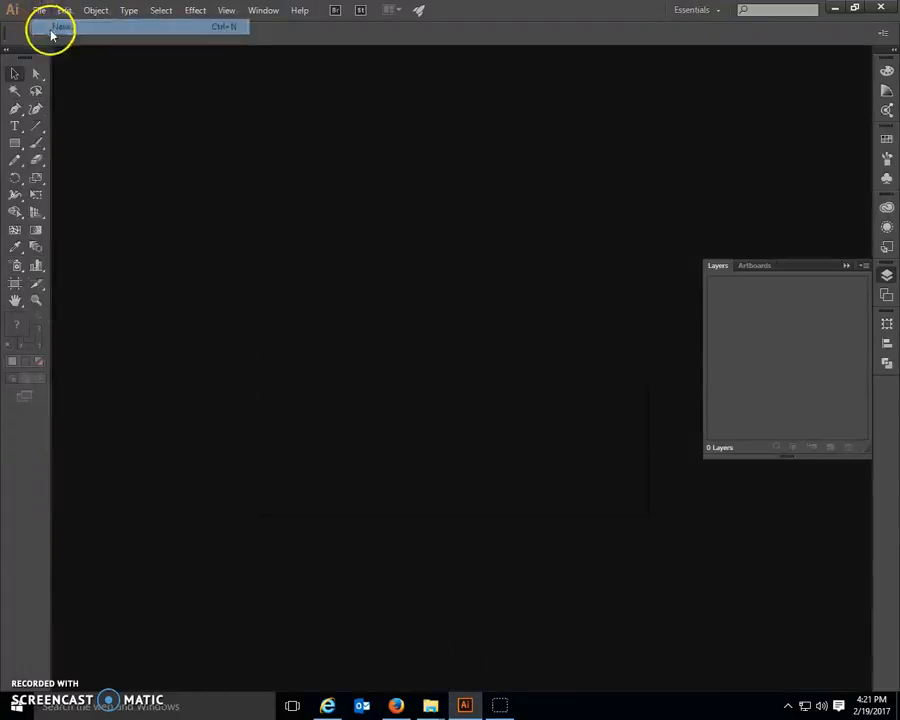
pyautogui.click(530, 345)
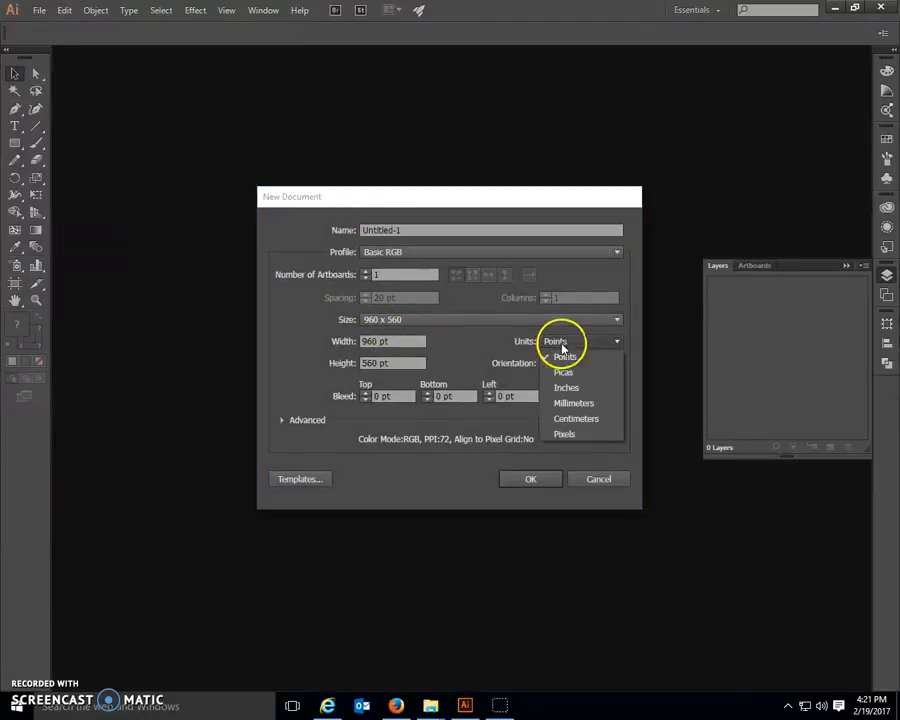
pyautogui.click(560, 384)
pyautogui.moveTo(411, 343); pyautogui.dragTo(315, 337)
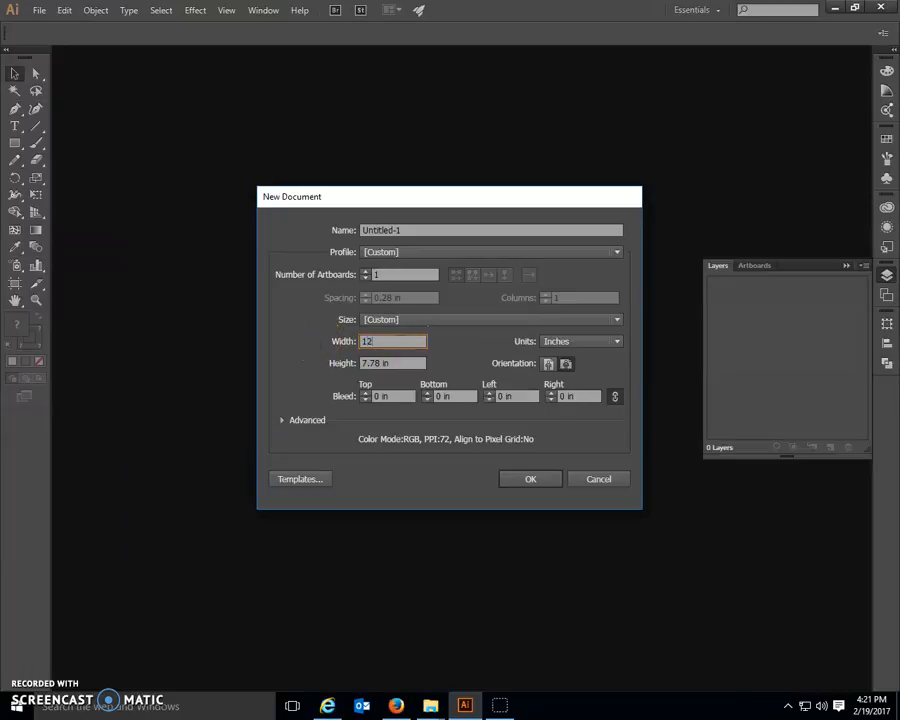
pyautogui.moveTo(394, 362); pyautogui.dragTo(348, 364)
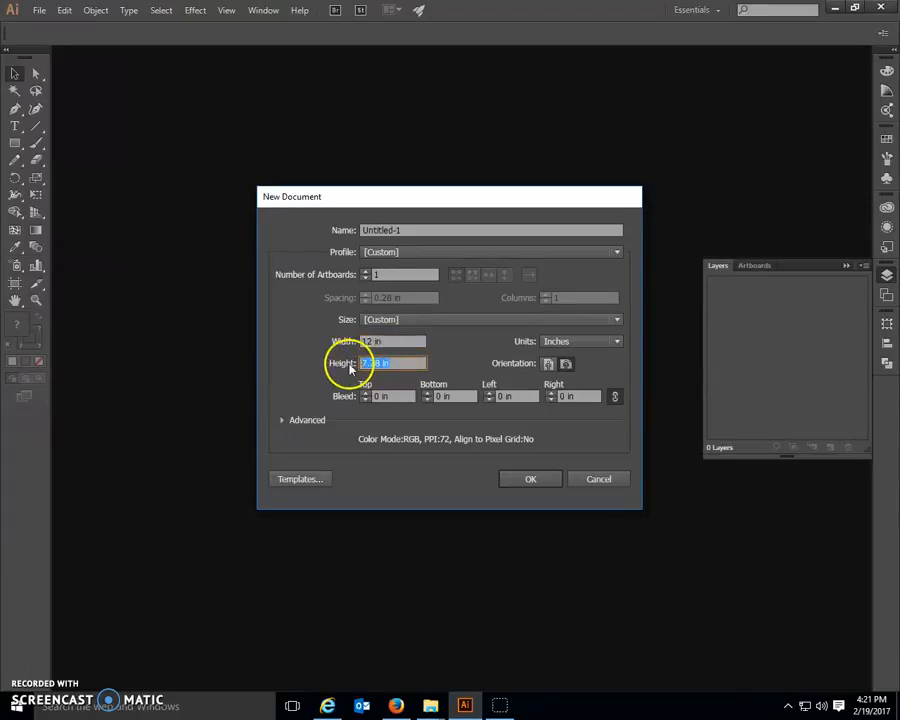
pyautogui.press('Return')
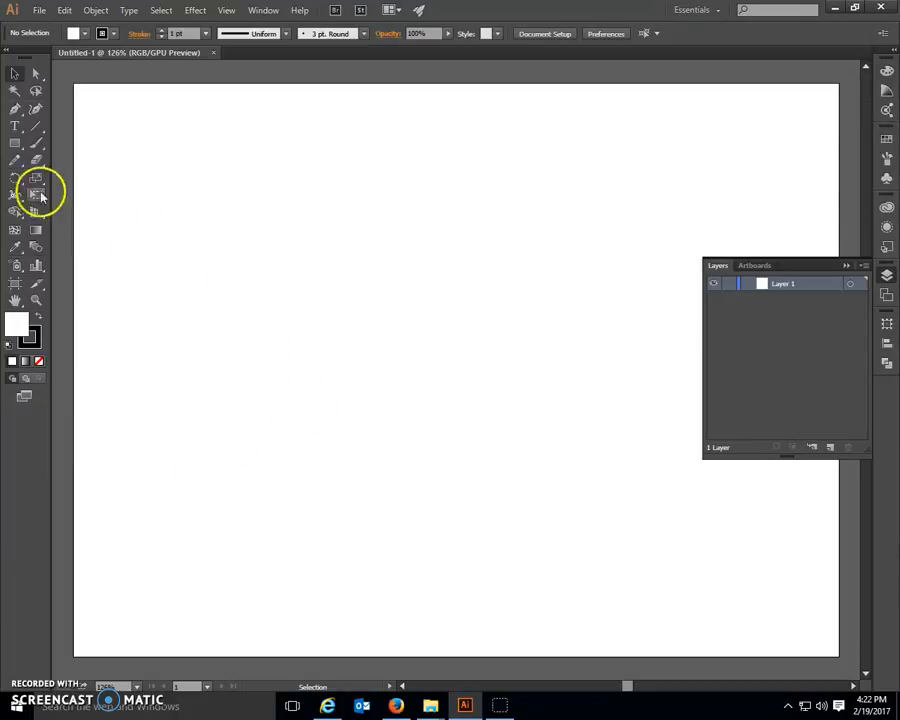
# Step: Add the text HOOVER in the artboard's upper area, enlarge it to about 201 pt, and collapse the Layers panel covering it
pyautogui.click(15, 126)
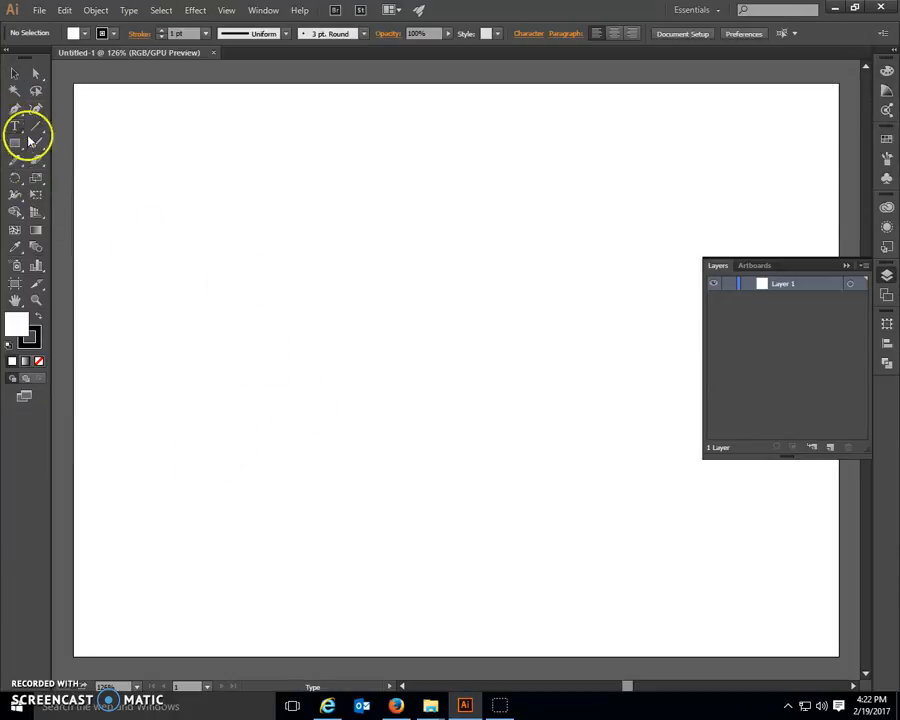
pyautogui.click(141, 195)
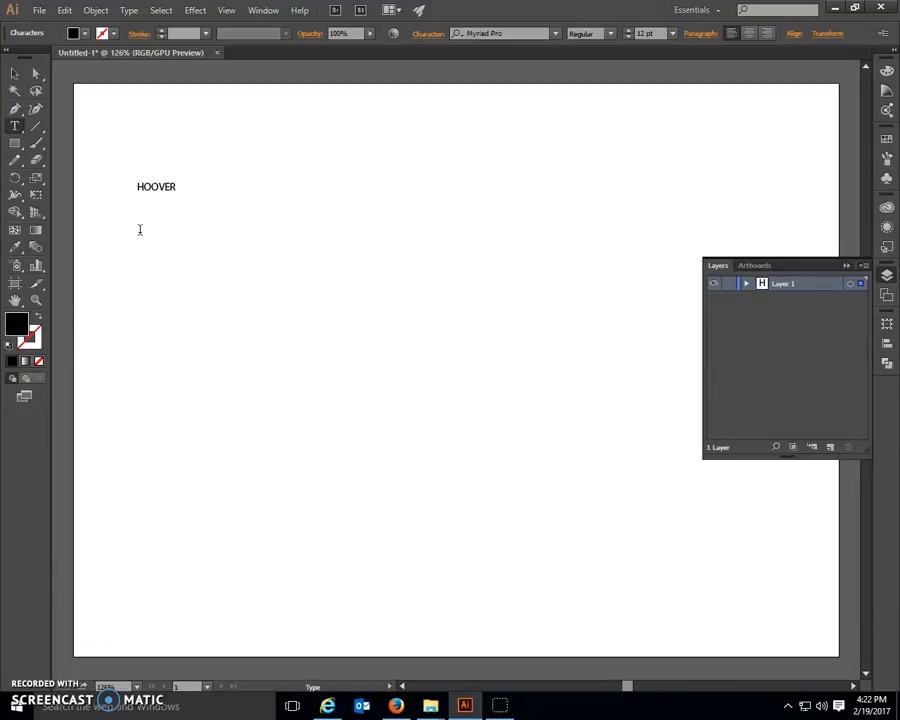
pyautogui.click(15, 74)
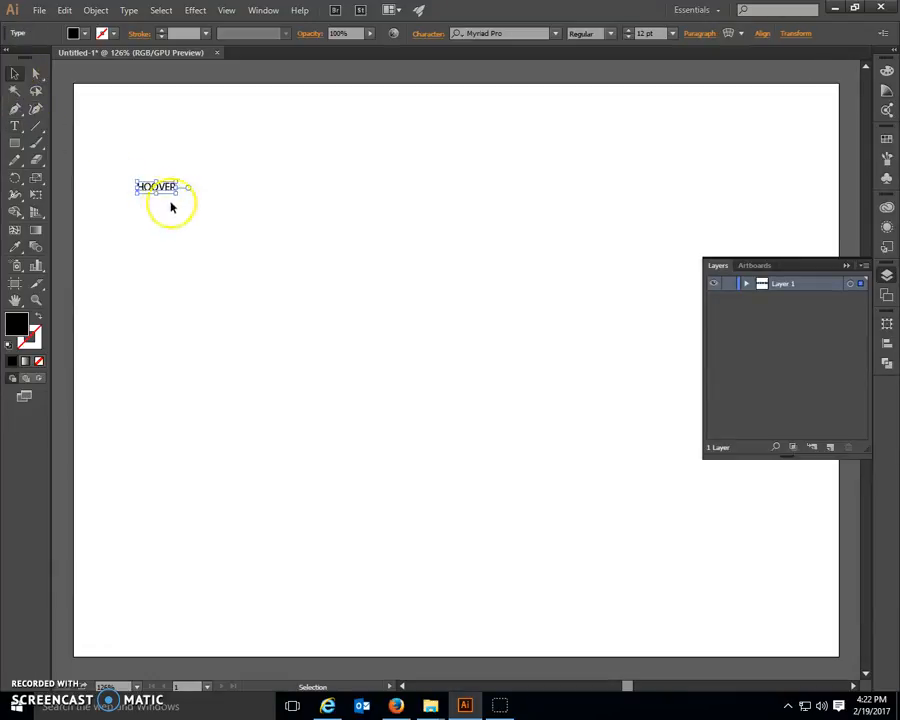
pyautogui.moveTo(185, 204); pyautogui.dragTo(782, 464)
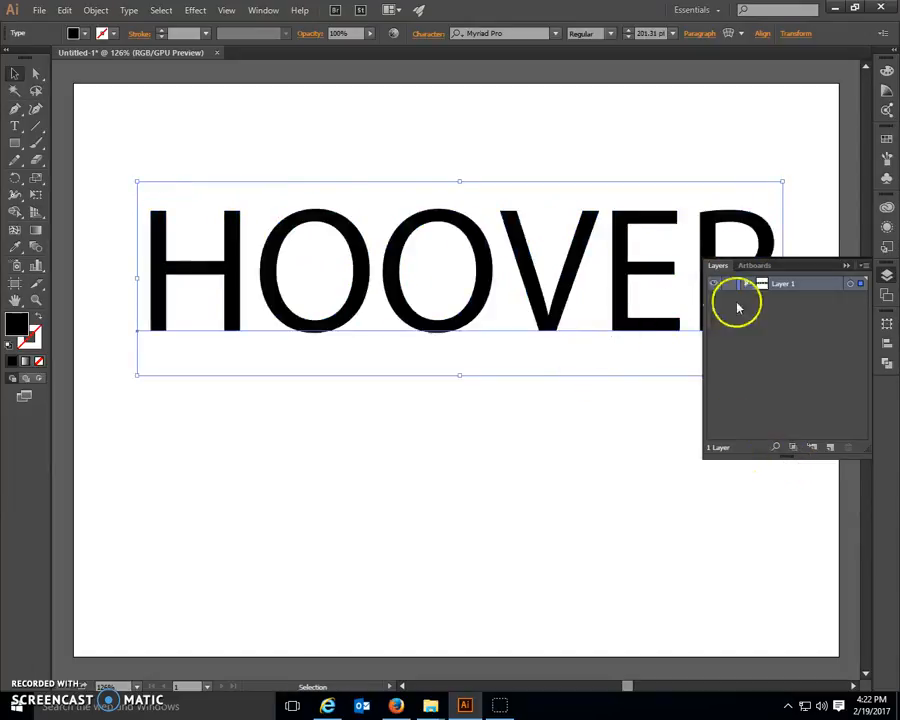
pyautogui.click(845, 265)
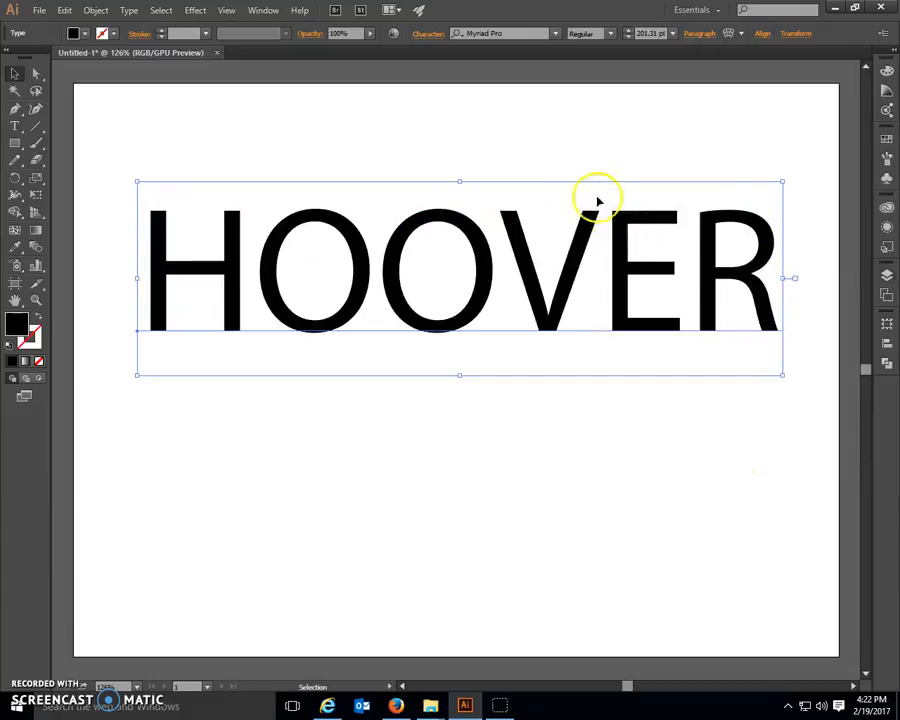
# Step: Set the font of the HOOVER text to Cooper Black
pyautogui.click(468, 33)
pyautogui.click(554, 33)
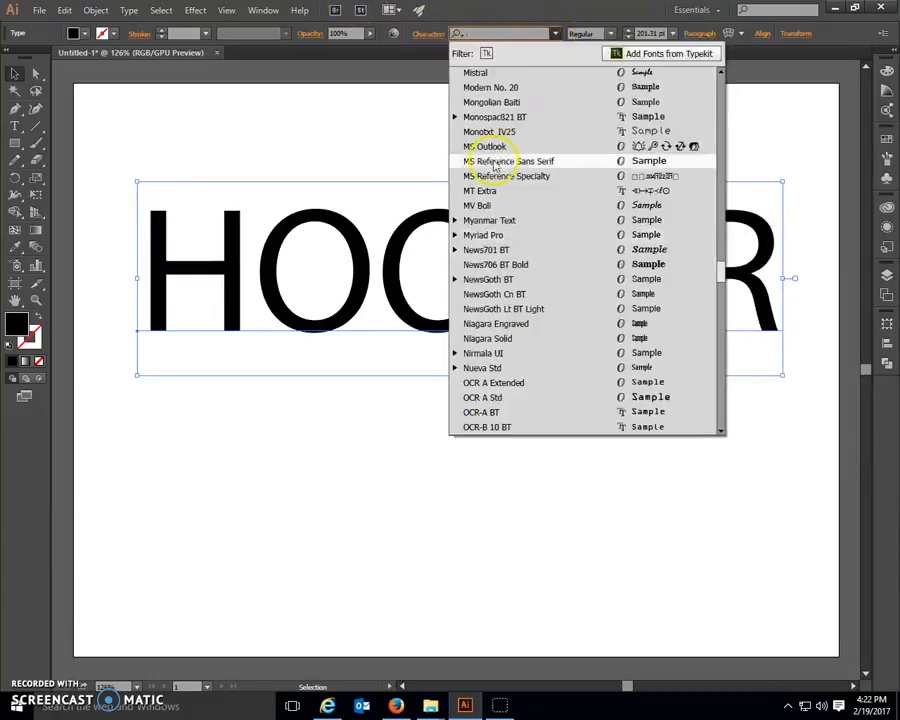
pyautogui.scroll(20, 493, 166)
pyautogui.scroll(9, 487, 166)
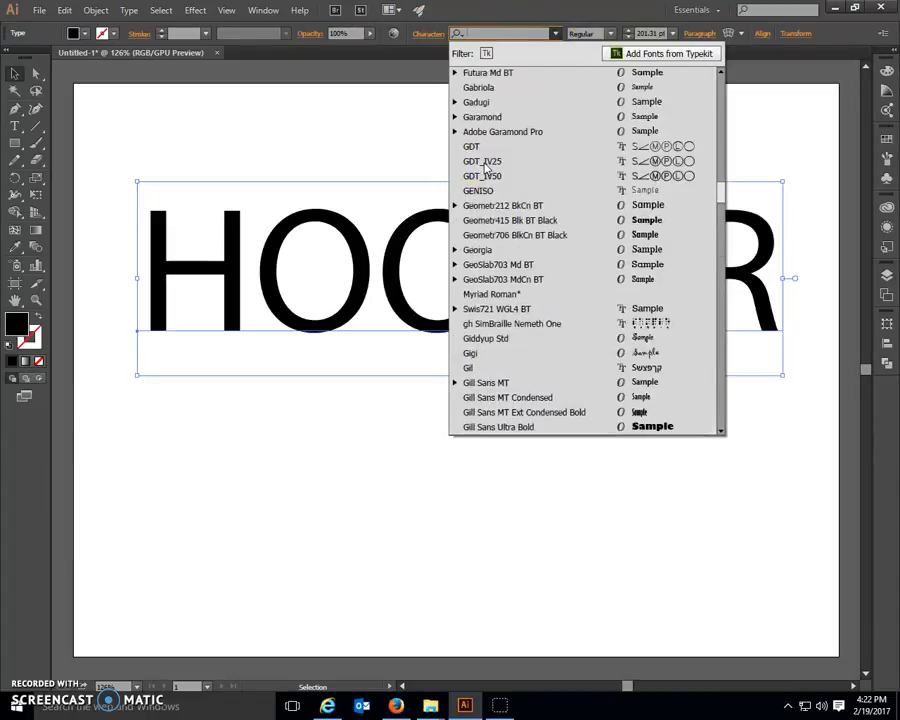
pyautogui.scroll(3, 487, 166)
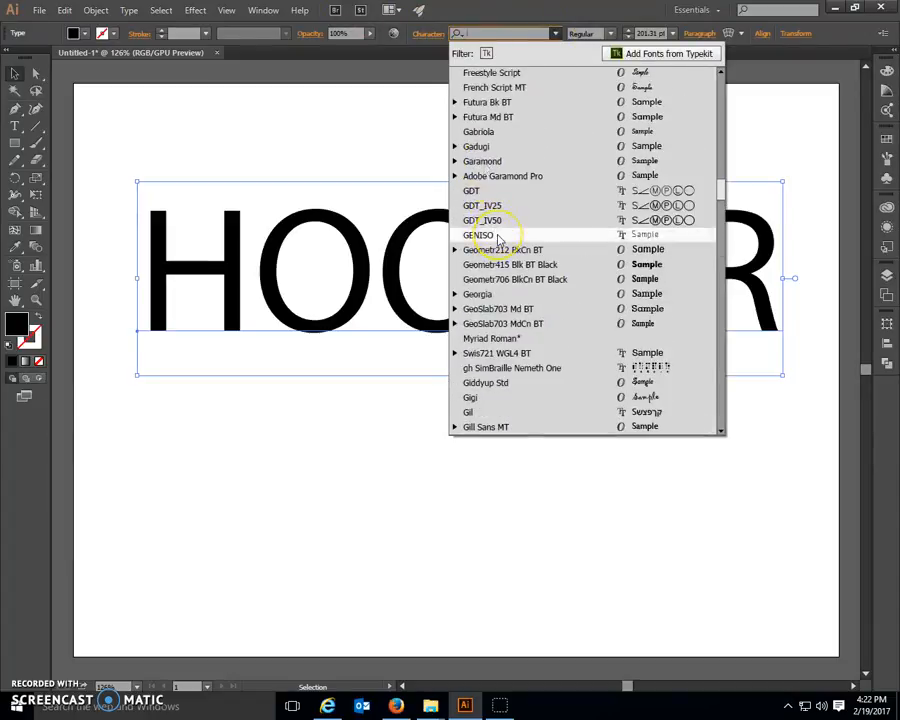
pyautogui.scroll(6, 497, 238)
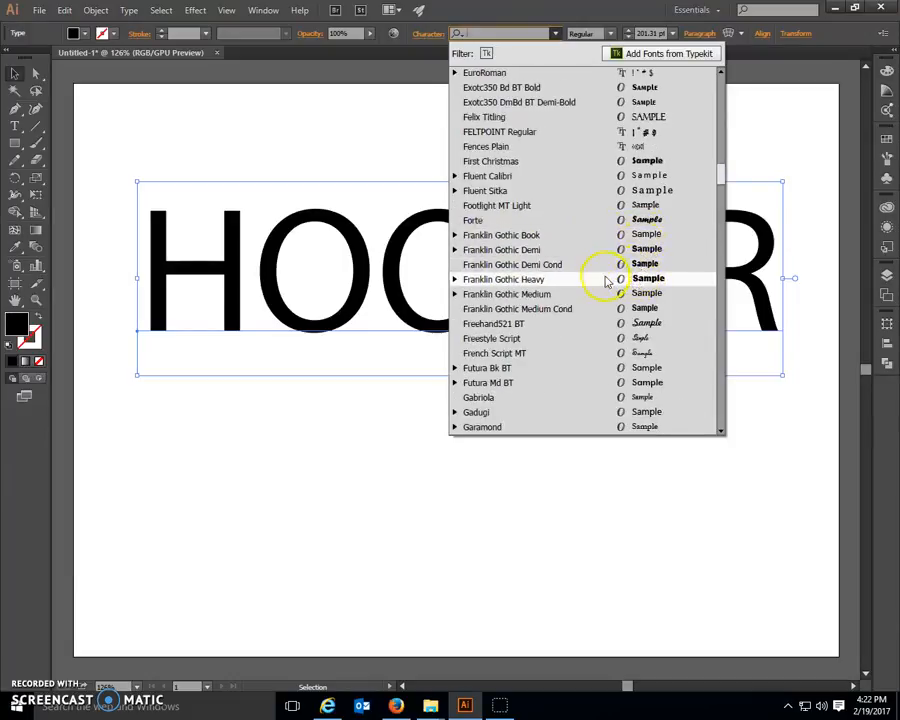
pyautogui.scroll(12, 600, 280)
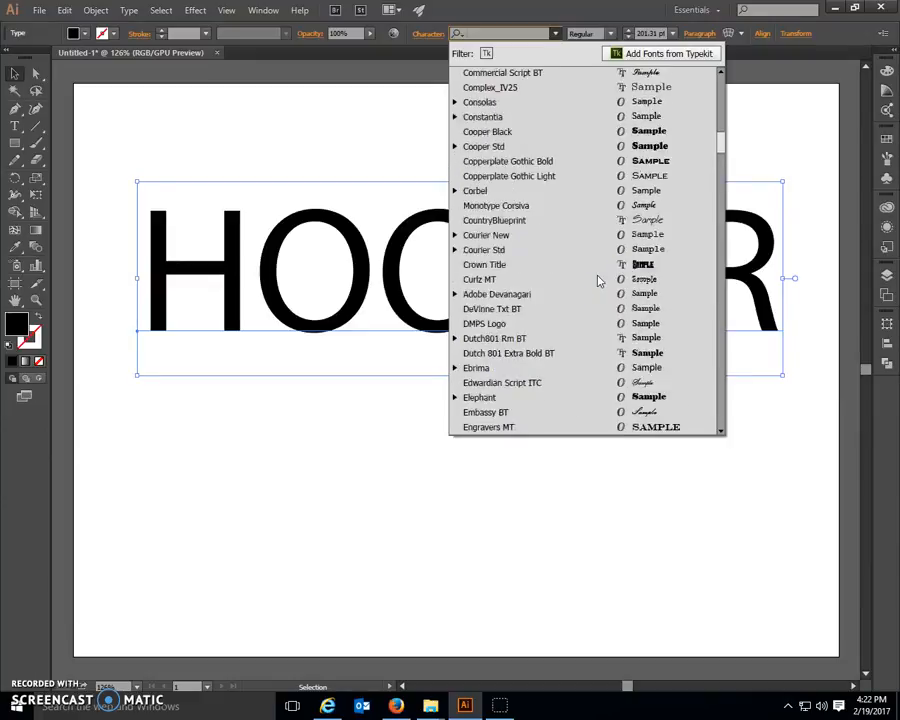
pyautogui.scroll(1, 598, 281)
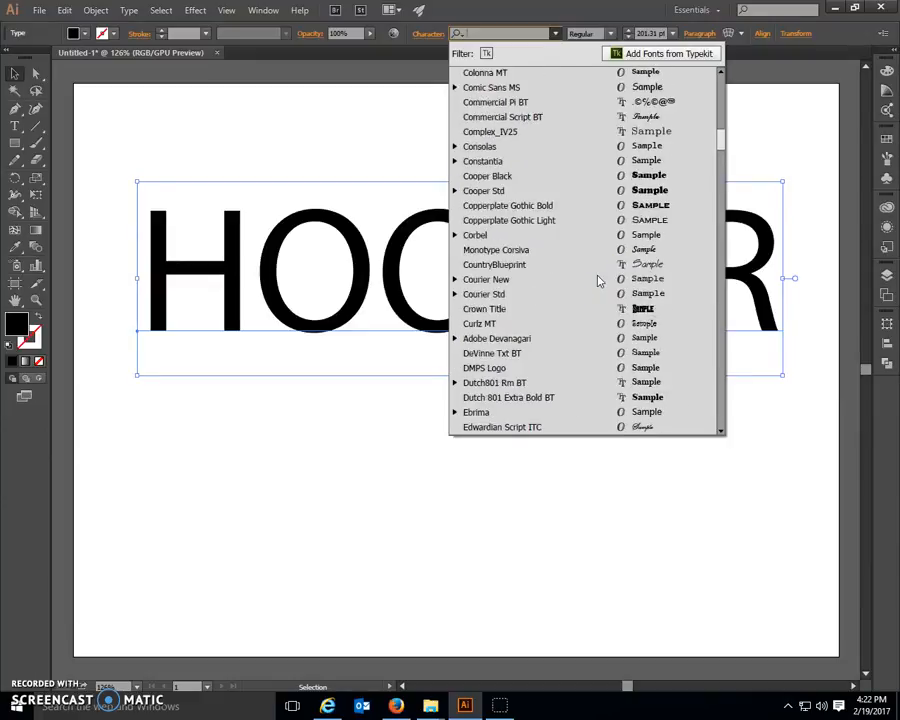
pyautogui.click(499, 179)
# Step: Move HOOVER to the upper edge of the artboard and scale it to about 172 pt so it fits the width
pyautogui.moveTo(468, 237); pyautogui.dragTo(394, 252)
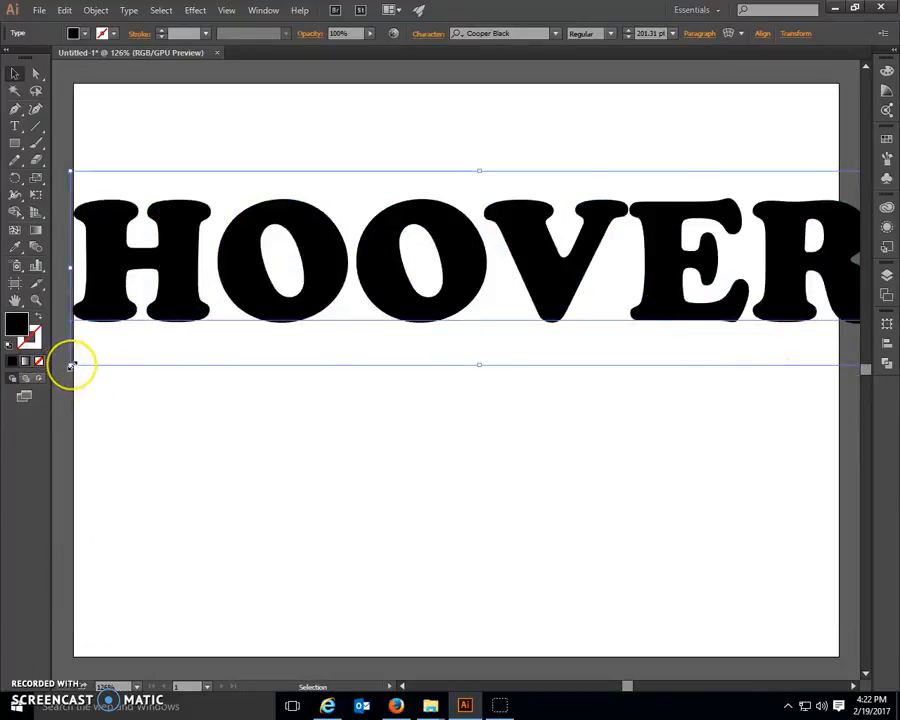
pyautogui.moveTo(70, 366); pyautogui.dragTo(241, 323)
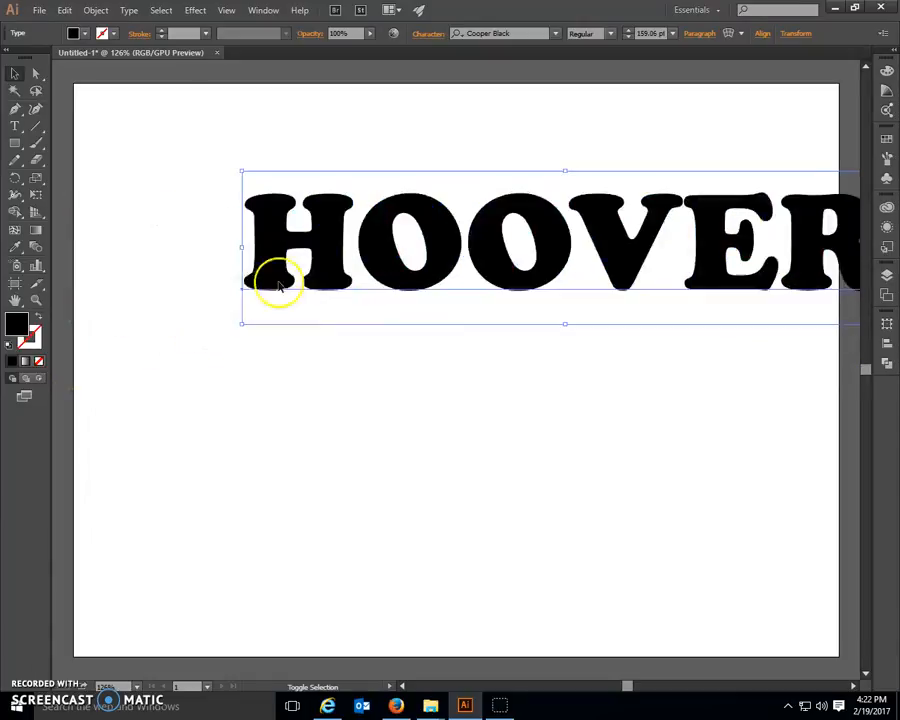
pyautogui.moveTo(543, 239); pyautogui.dragTo(405, 166)
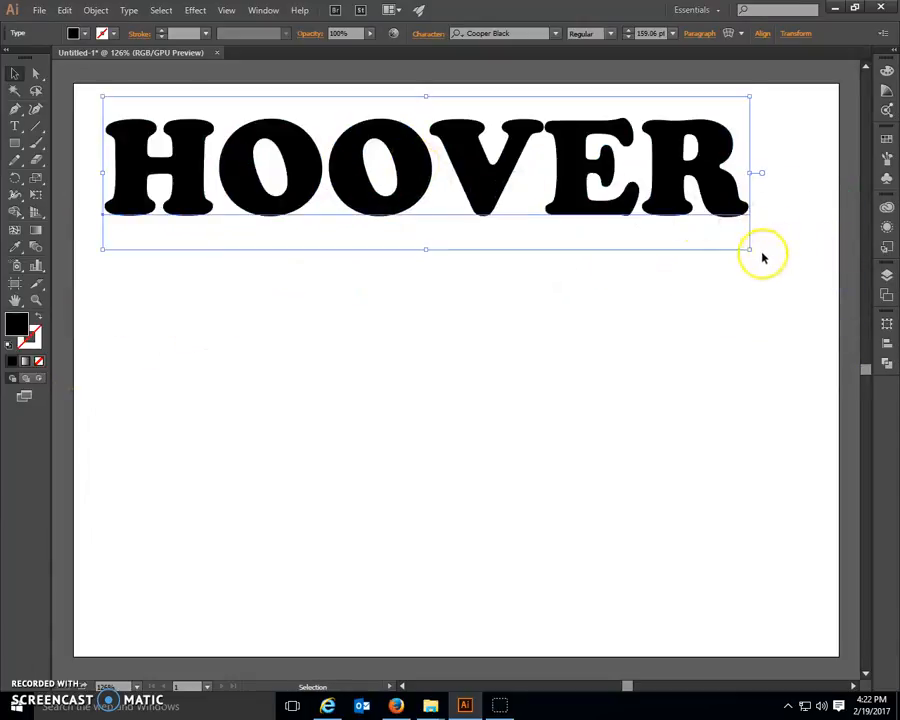
pyautogui.moveTo(751, 253); pyautogui.dragTo(805, 286)
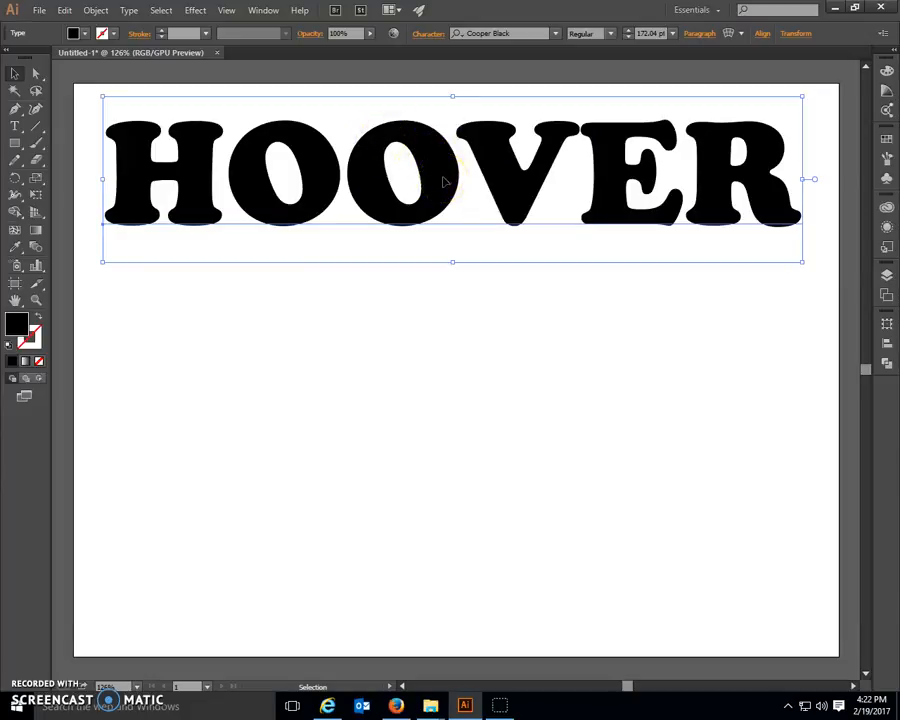
# Step: Duplicate the HOOVER text to the lower part of the artboard and change the copy's wording to HUSKIES
pyautogui.moveTo(445, 181); pyautogui.dragTo(435, 526)
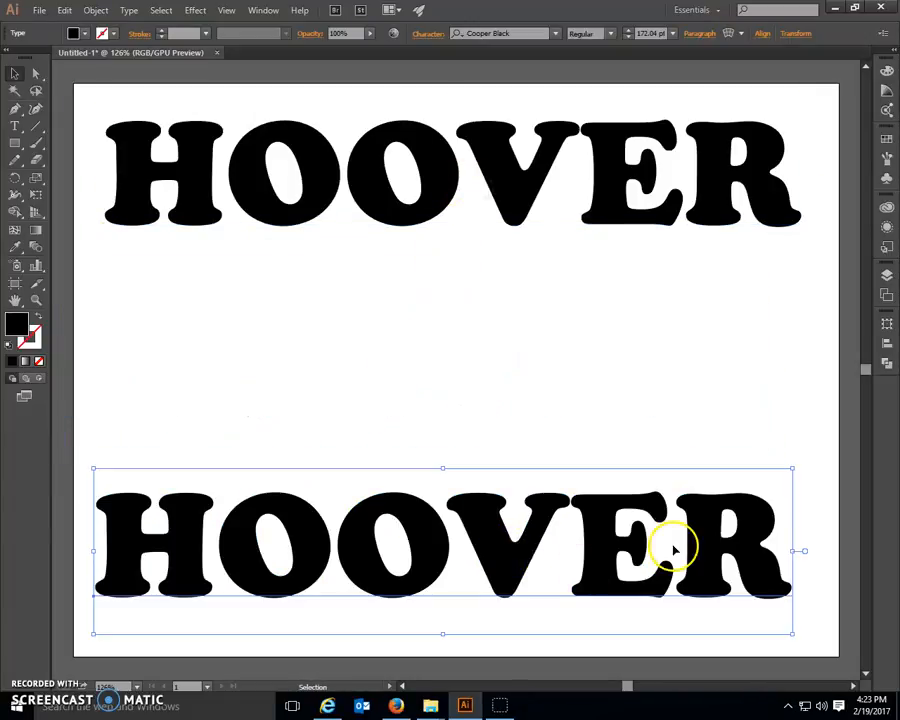
pyautogui.doubleClick(770, 537)
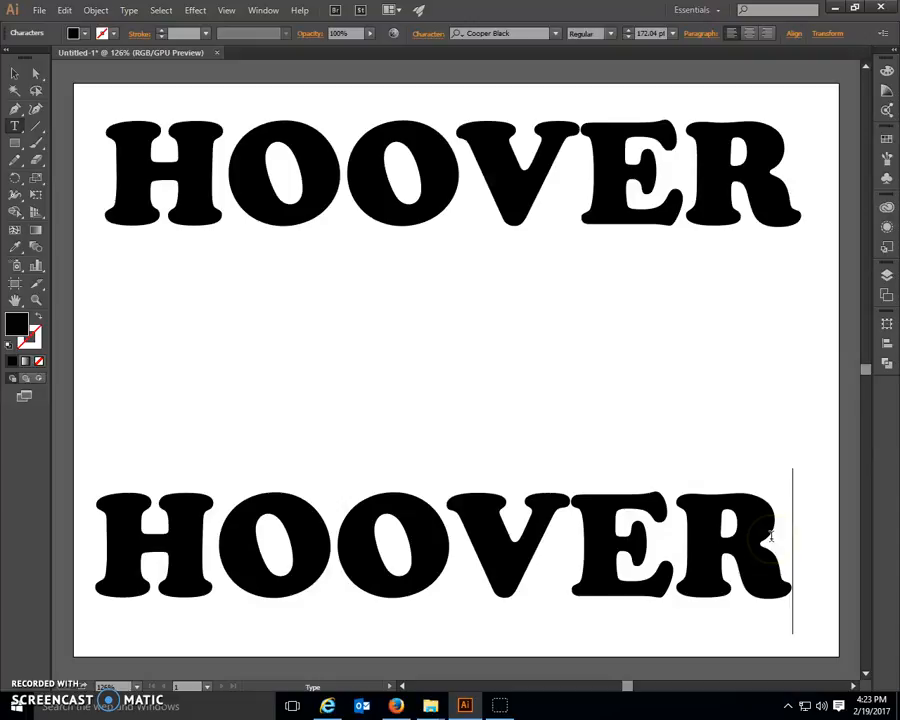
pyautogui.press('BackSpace')
pyautogui.press('BackSpace')
pyautogui.press('BackSpace')
pyautogui.press('BackSpace')
pyautogui.press('BackSpace')
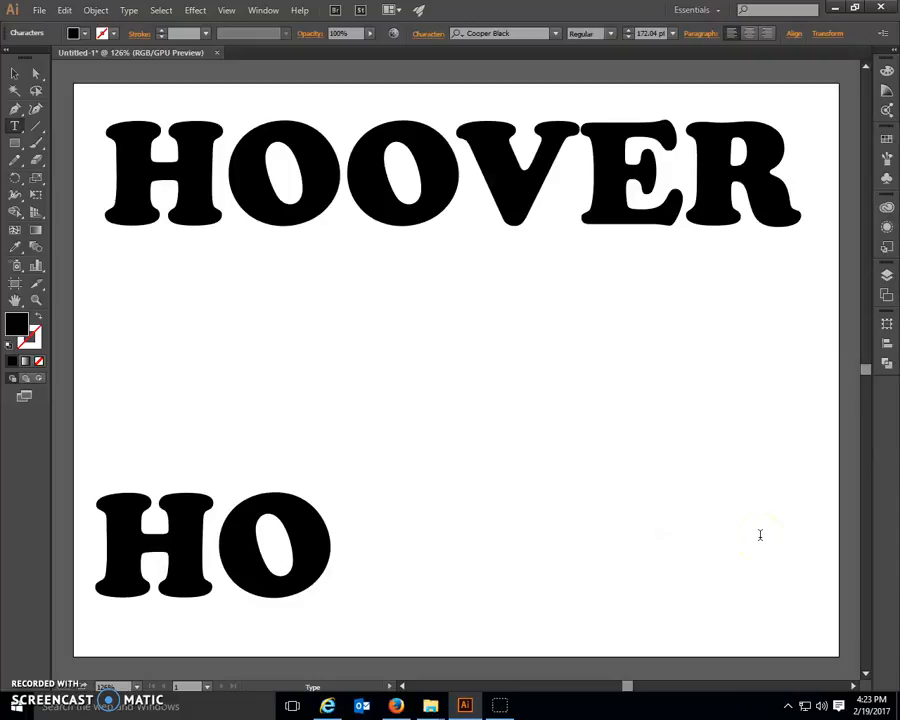
pyautogui.write('USKIES')
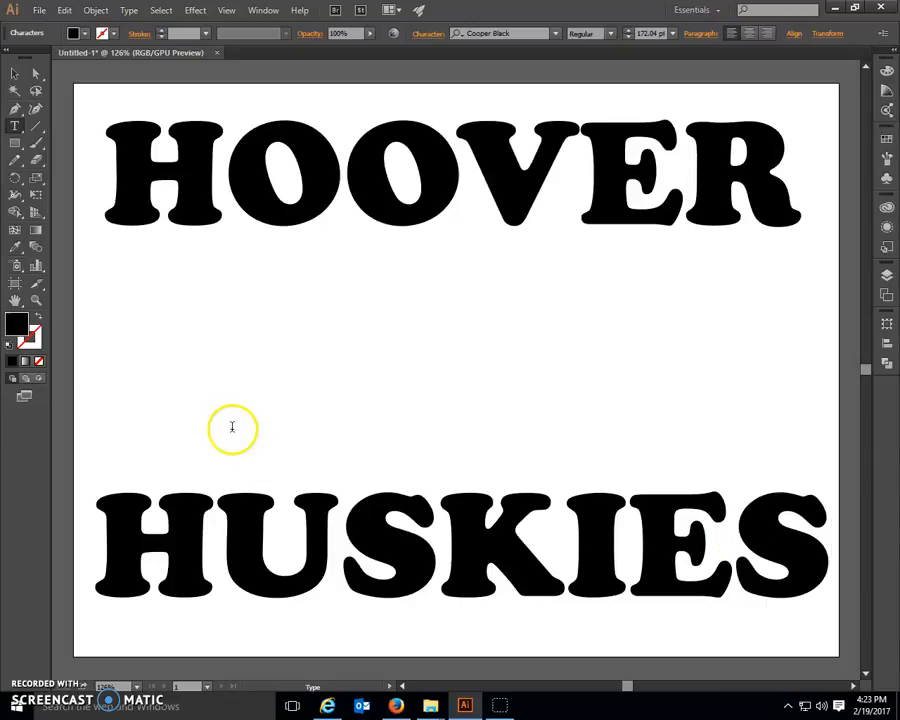
# Step: Reposition the HUSKIES text slightly down and to the left, close to the artboard's lower edge
pyautogui.click(15, 73)
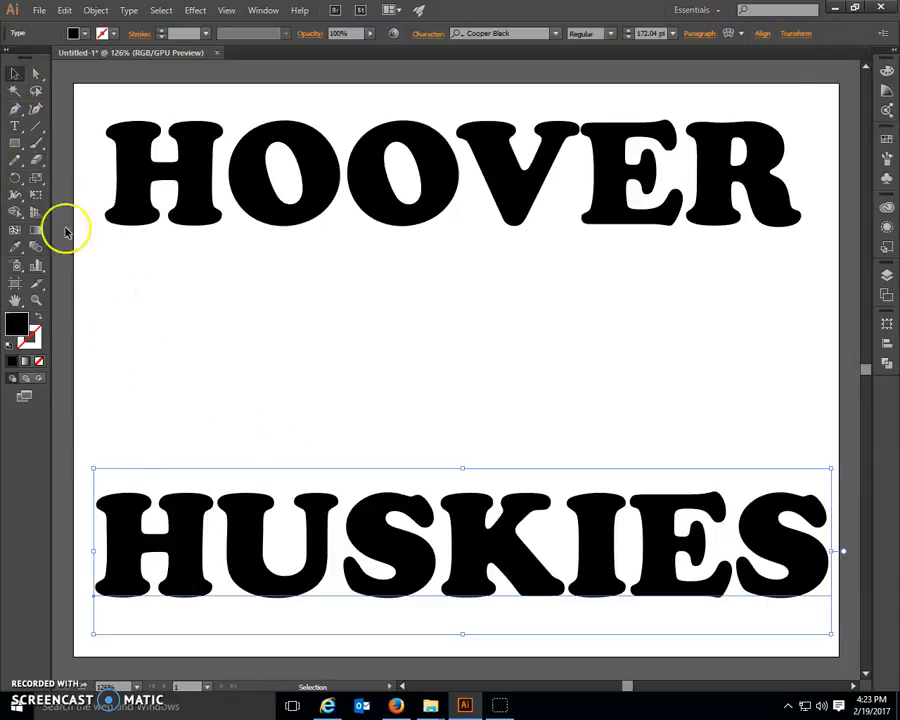
pyautogui.moveTo(127, 571); pyautogui.dragTo(116, 587)
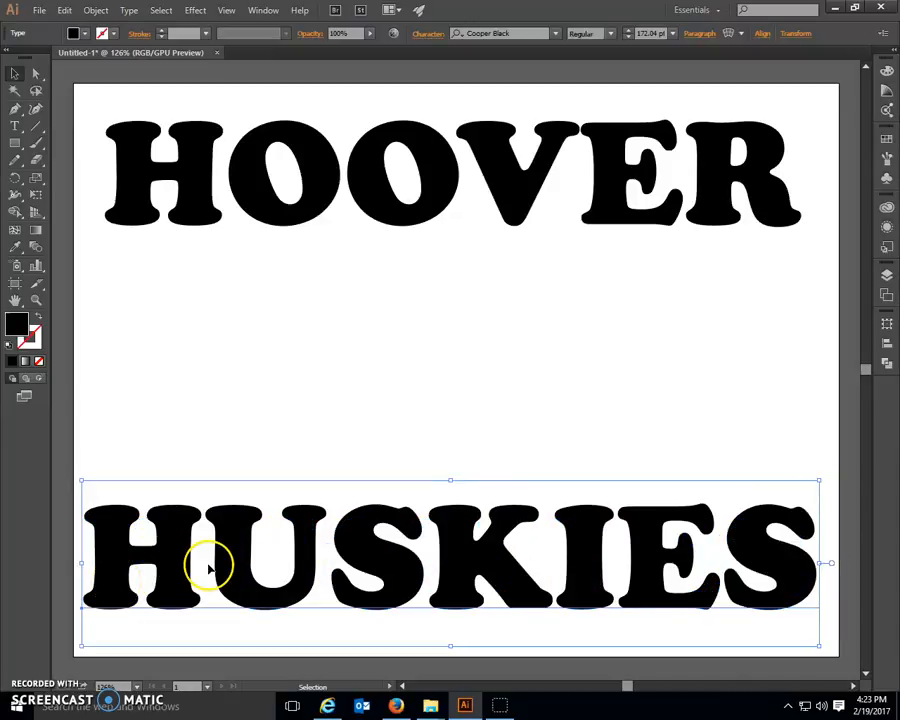
pyautogui.moveTo(235, 577); pyautogui.dragTo(238, 586)
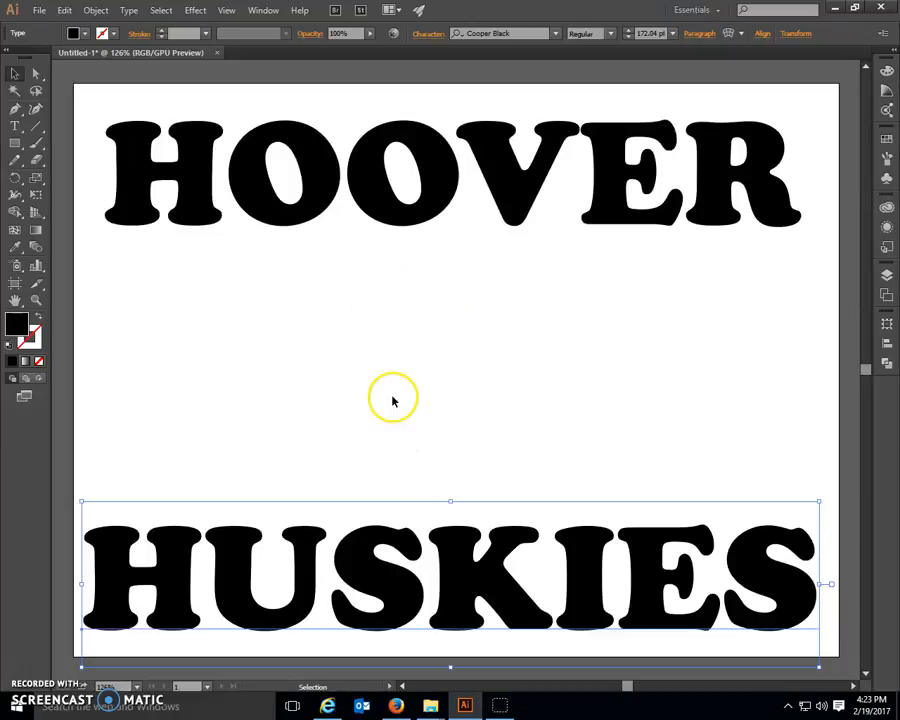
# Step: Fill the HOOVER text with dark green
pyautogui.click(313, 159)
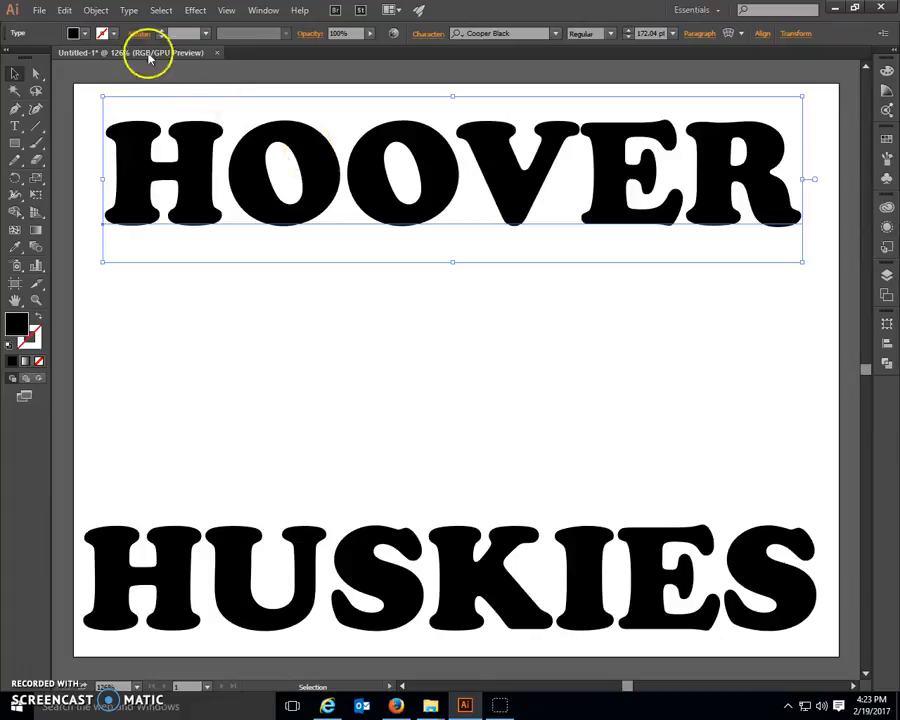
pyautogui.click(87, 36)
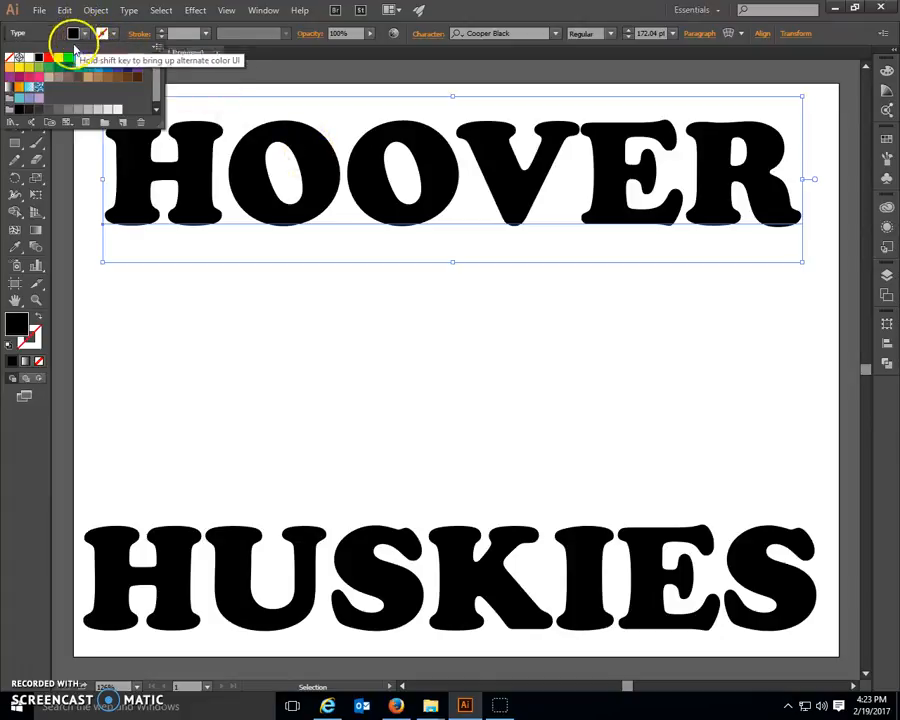
pyautogui.click(57, 68)
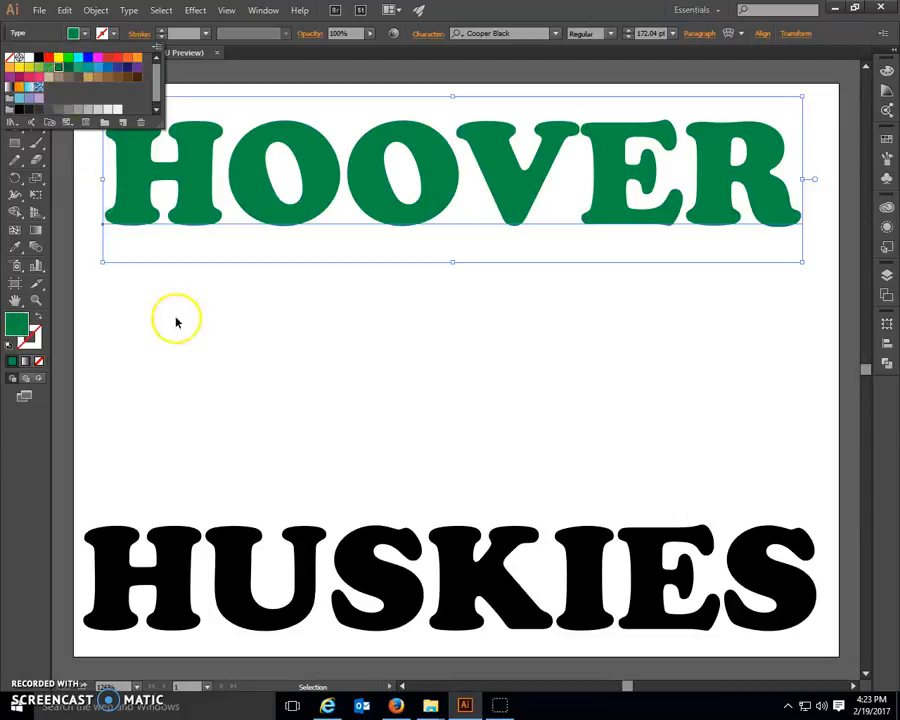
# Step: Fill the HUSKIES text with yellow
pyautogui.click(312, 572)
pyautogui.doubleClick(312, 572)
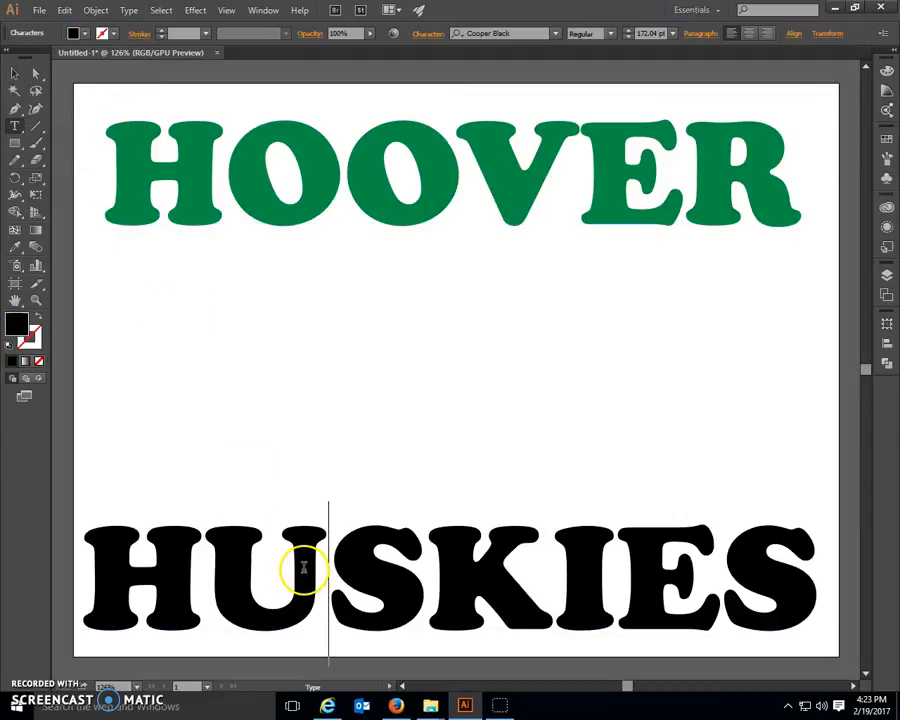
pyautogui.click(15, 73)
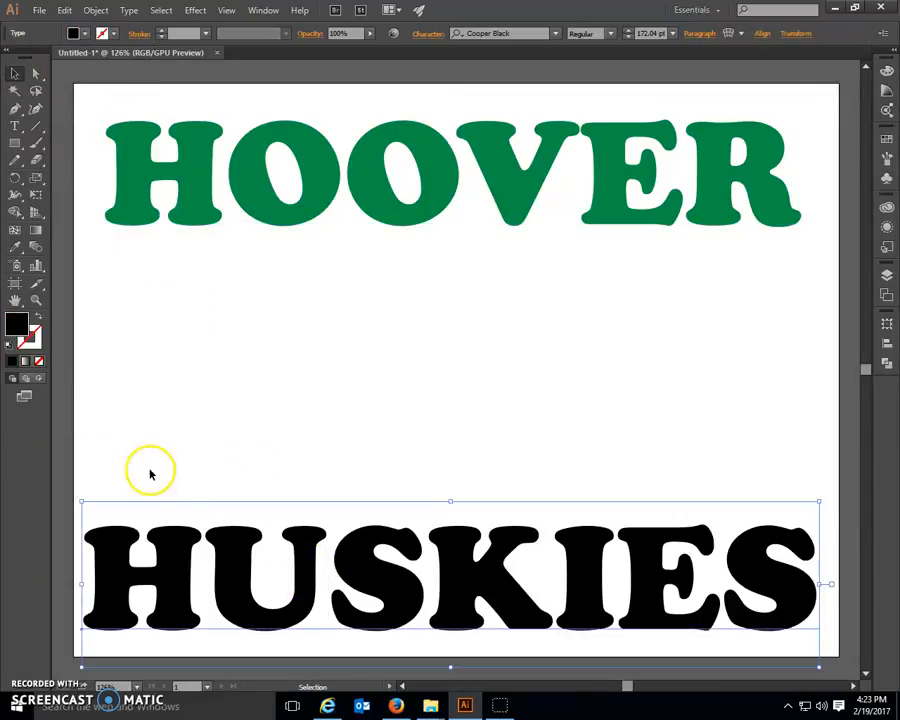
pyautogui.click(85, 33)
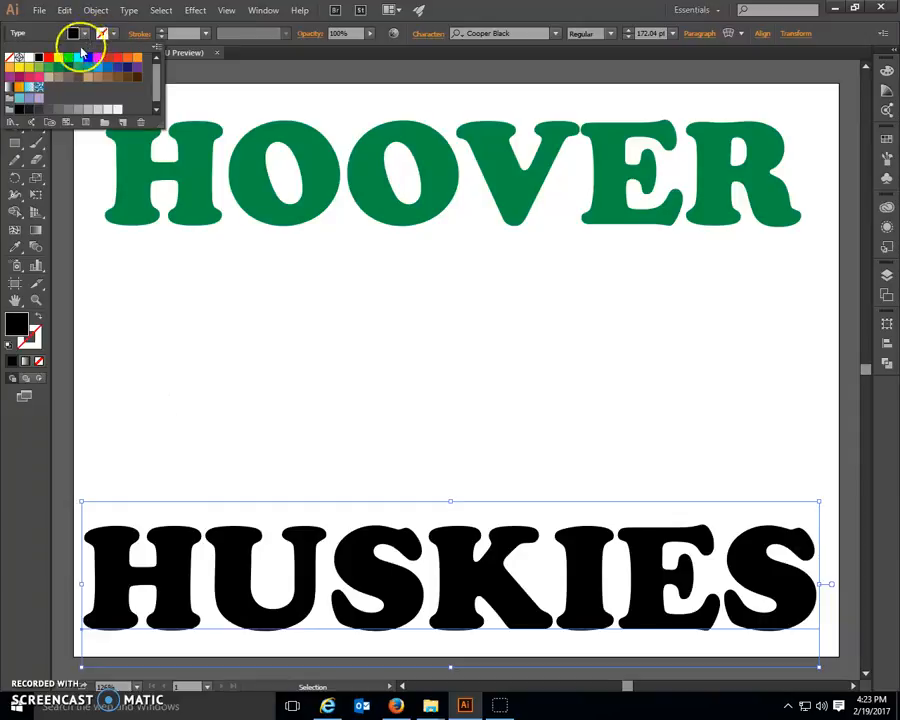
pyautogui.click(58, 64)
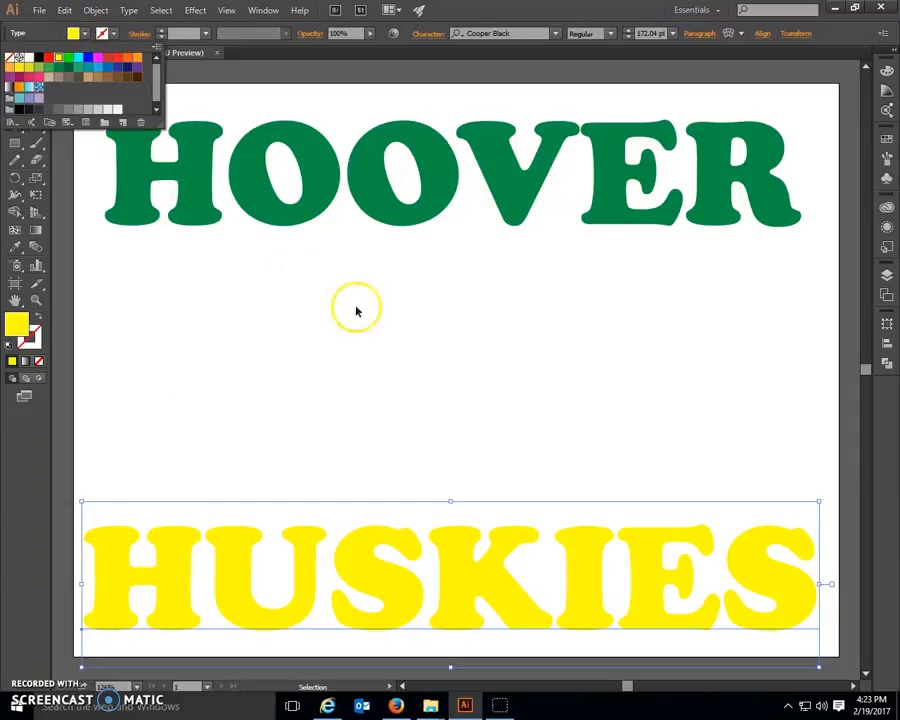
# Step: Place the "Official Huskies Logo Black" image in the space between the HOOVER and HUSKIES text
pyautogui.click(393, 338)
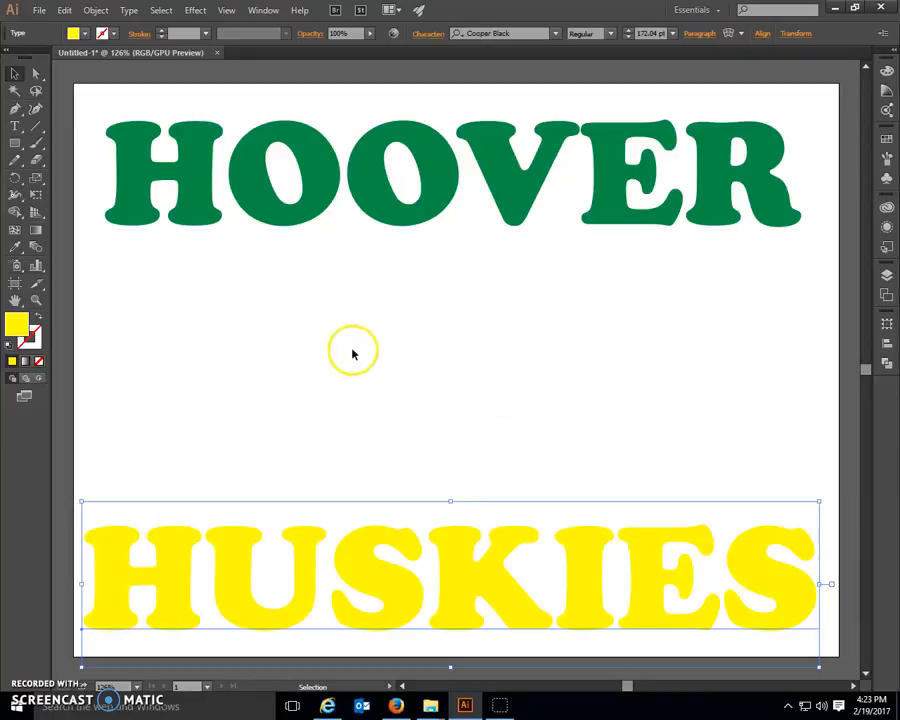
pyautogui.click(38, 10)
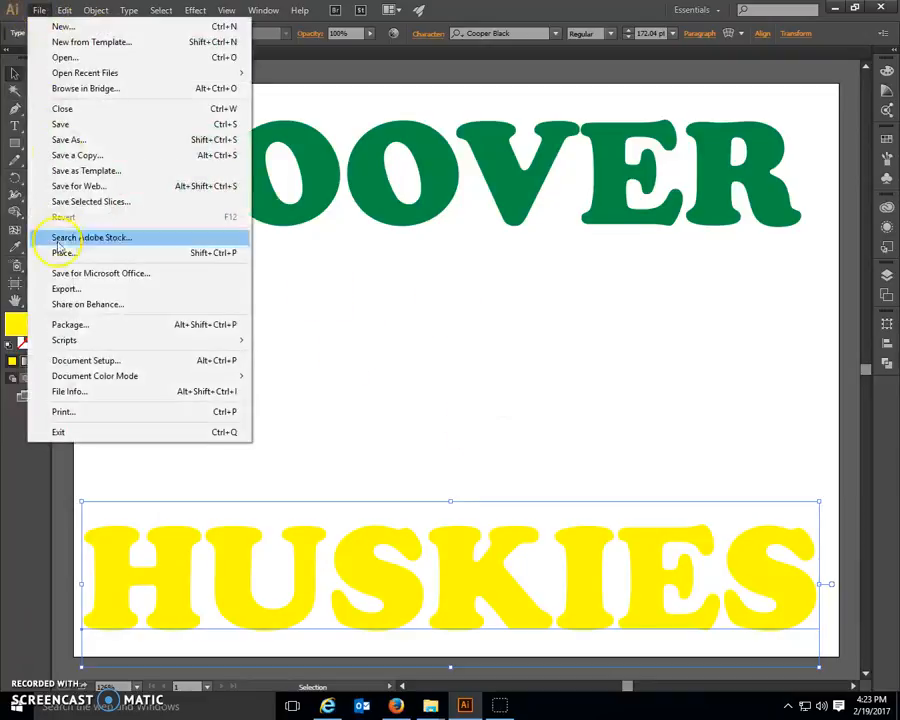
pyautogui.click(68, 254)
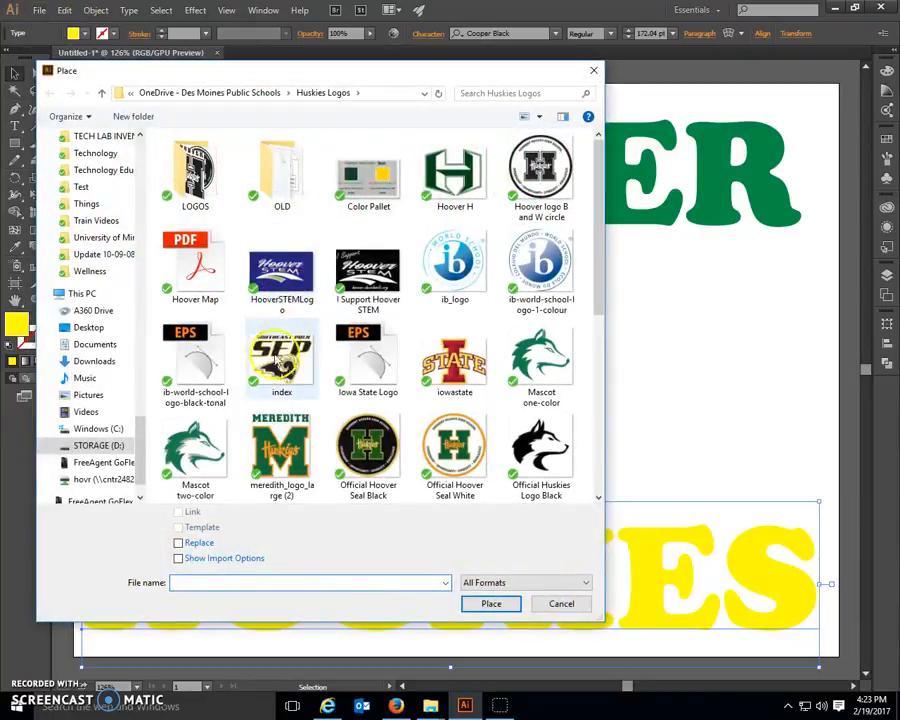
pyautogui.click(536, 385)
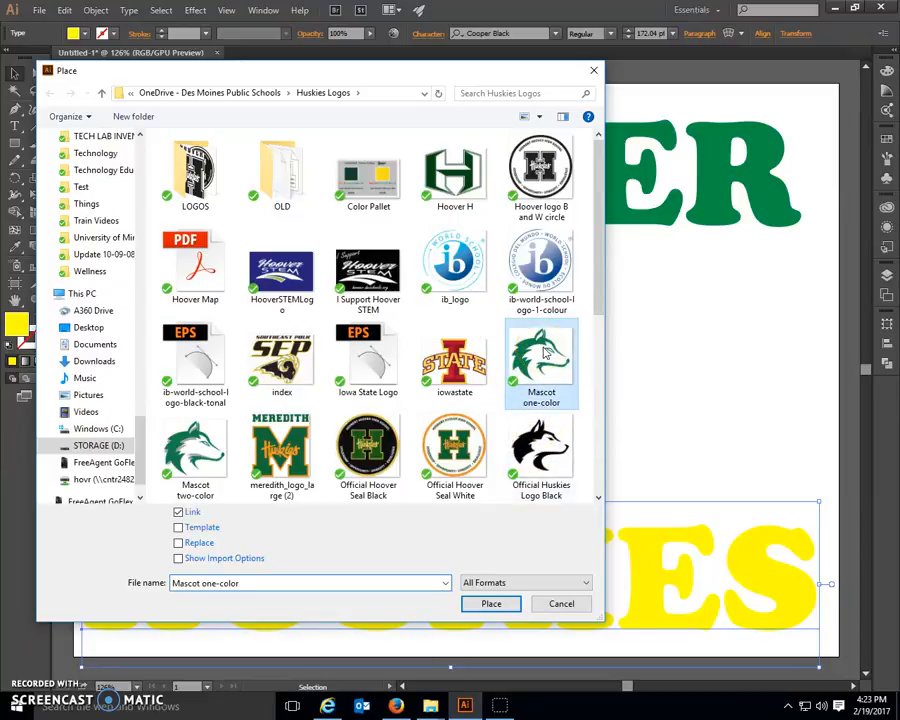
pyautogui.click(541, 458)
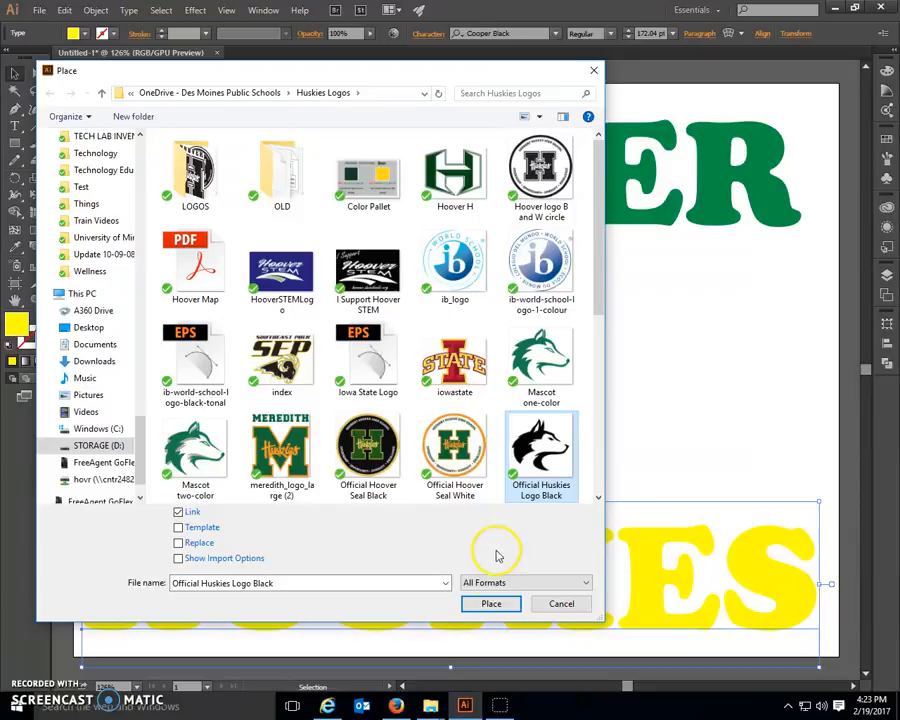
pyautogui.click(491, 604)
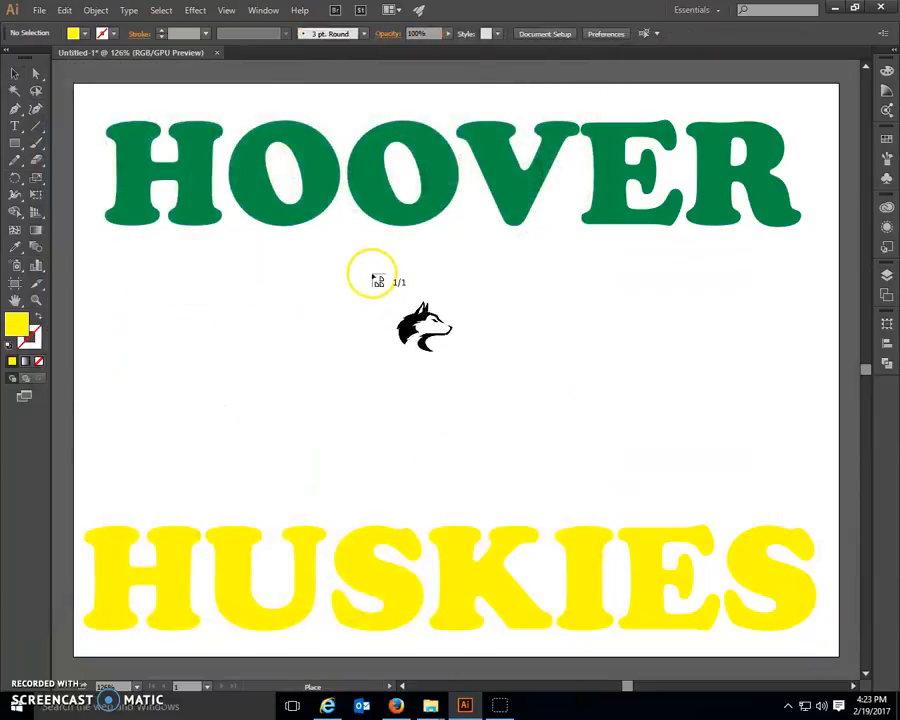
pyautogui.moveTo(366, 272); pyautogui.dragTo(568, 477)
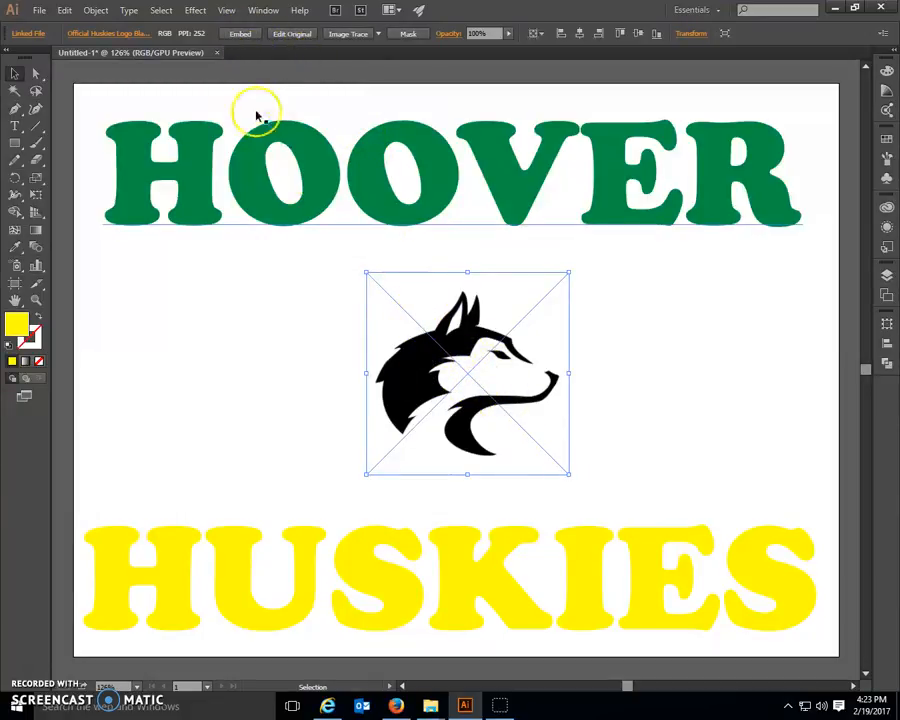
# Step: Embed the husky logo and enlarge it proportionally to about 4.24 in square, filling the gap between the two words
pyautogui.click(244, 35)
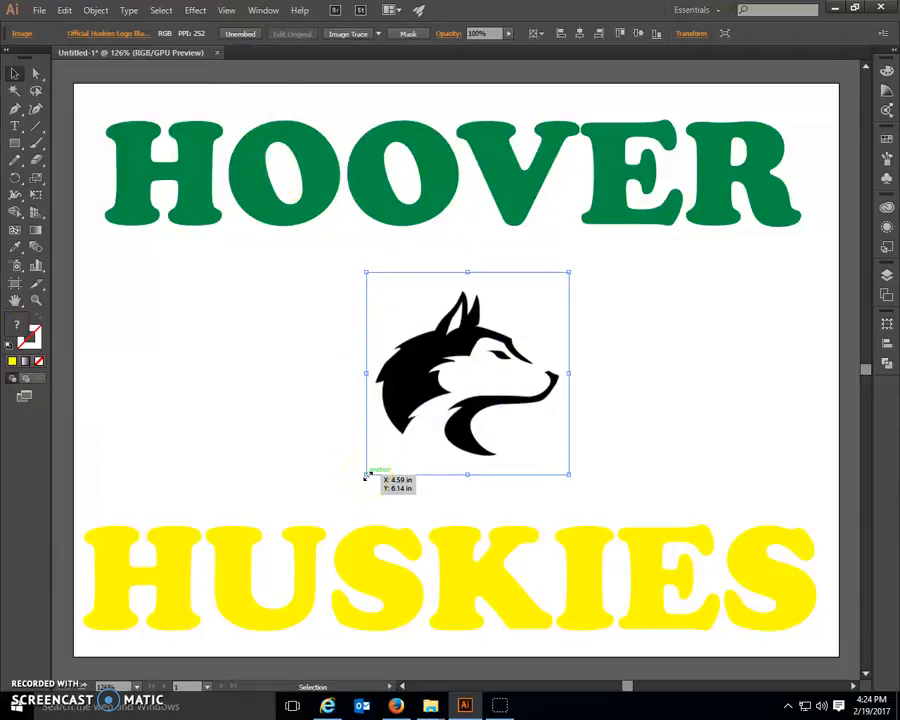
pyautogui.moveTo(366, 476); pyautogui.dragTo(290, 510)
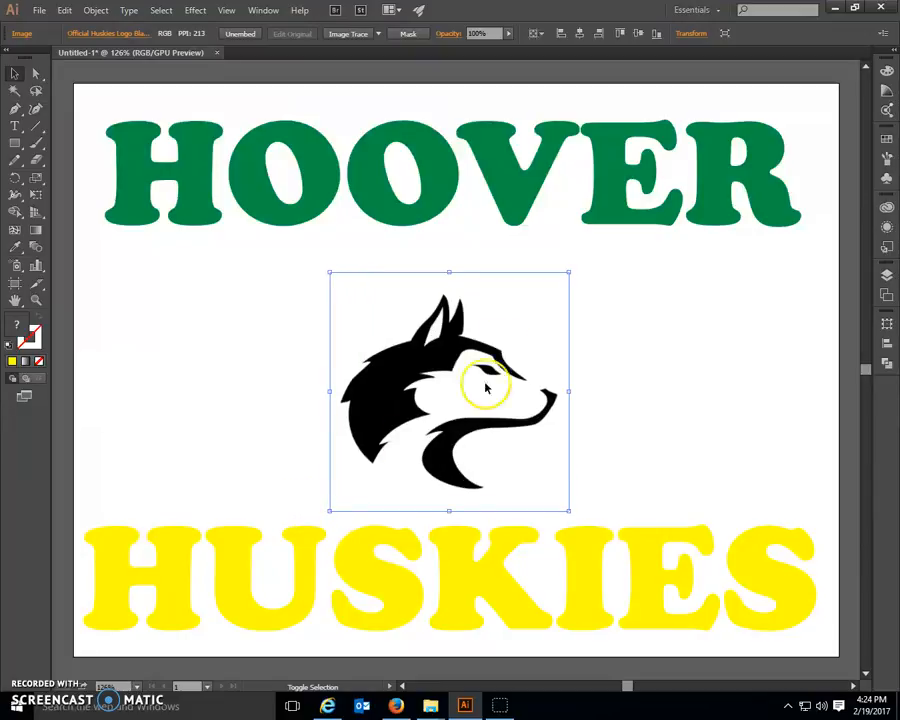
pyautogui.moveTo(569, 272); pyautogui.dragTo(610, 243)
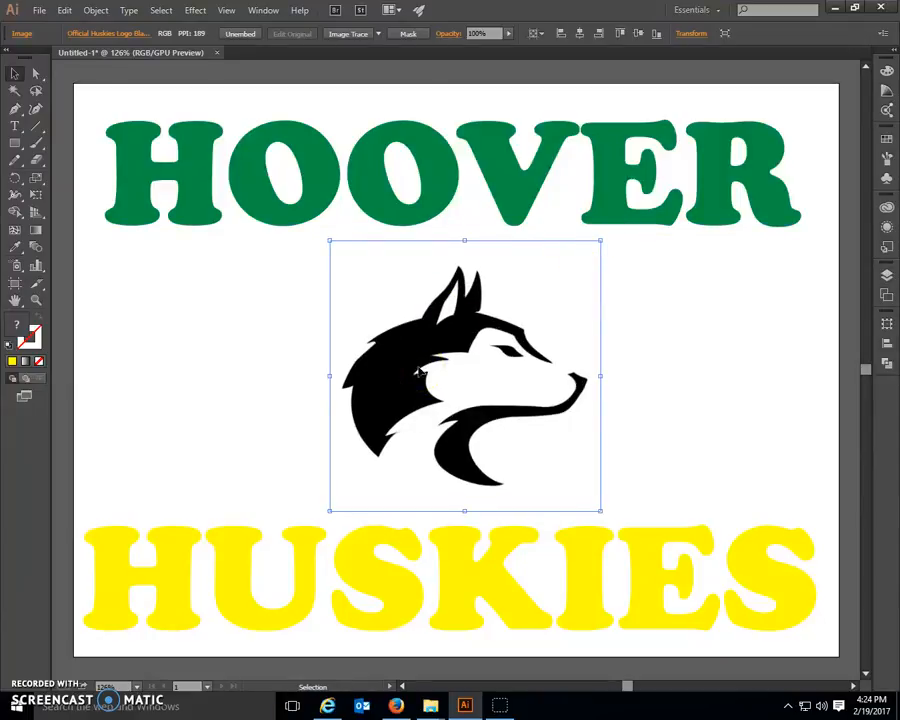
# Step: Center the HOOVER text horizontally on the artboard, using Align to Artboard
pyautogui.click(382, 201)
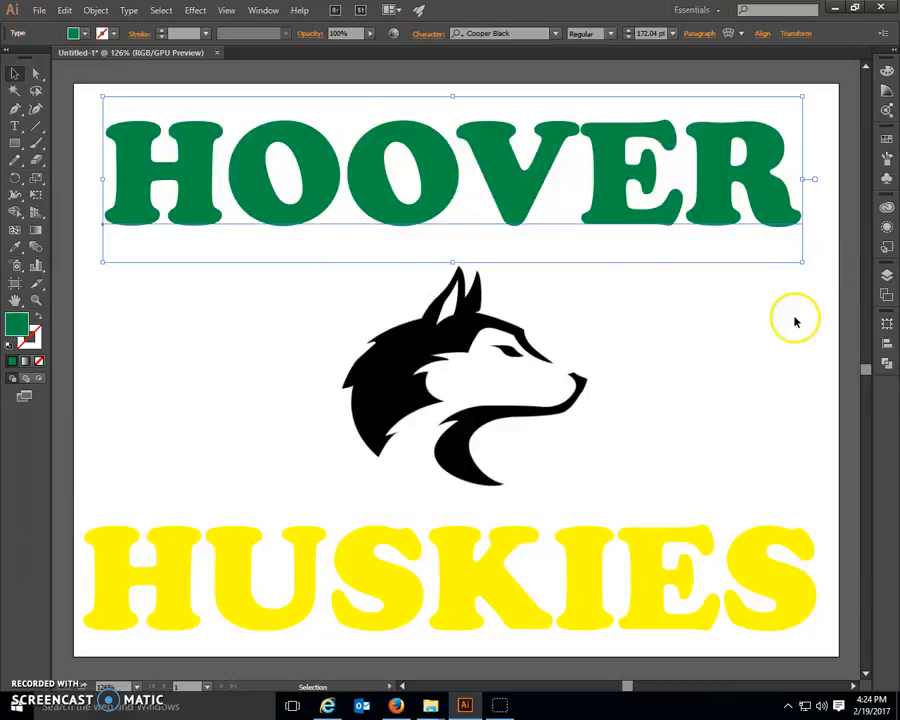
pyautogui.moveTo(482, 207); pyautogui.dragTo(502, 181)
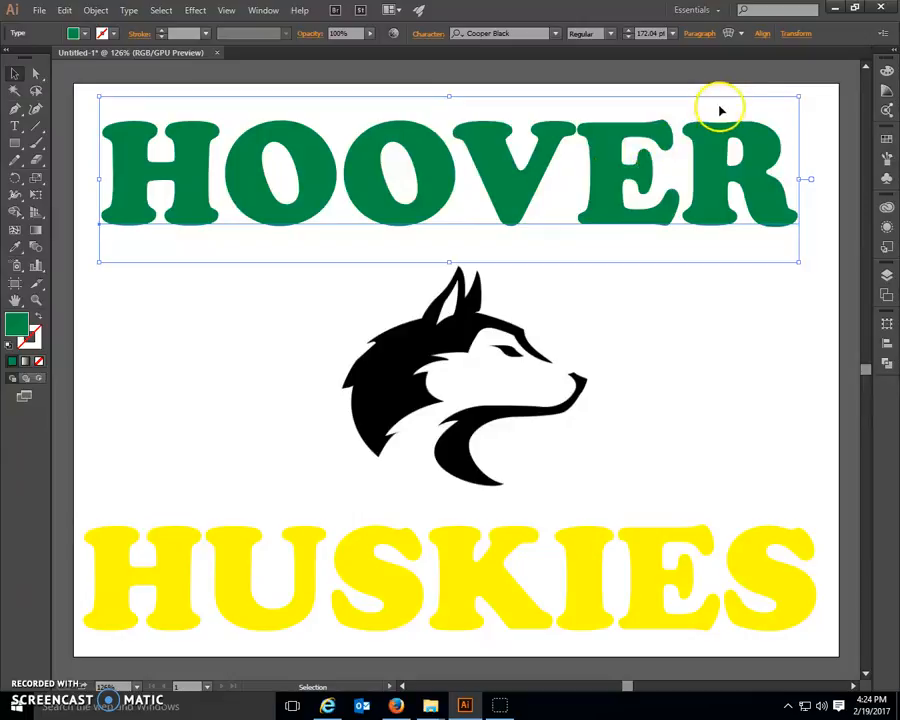
pyautogui.click(763, 35)
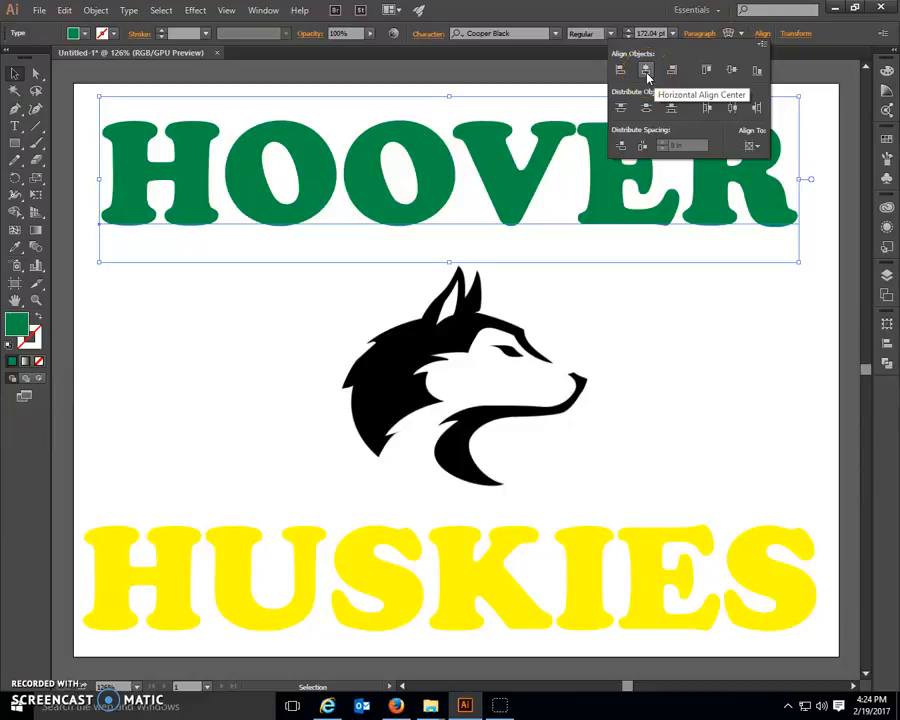
pyautogui.click(755, 148)
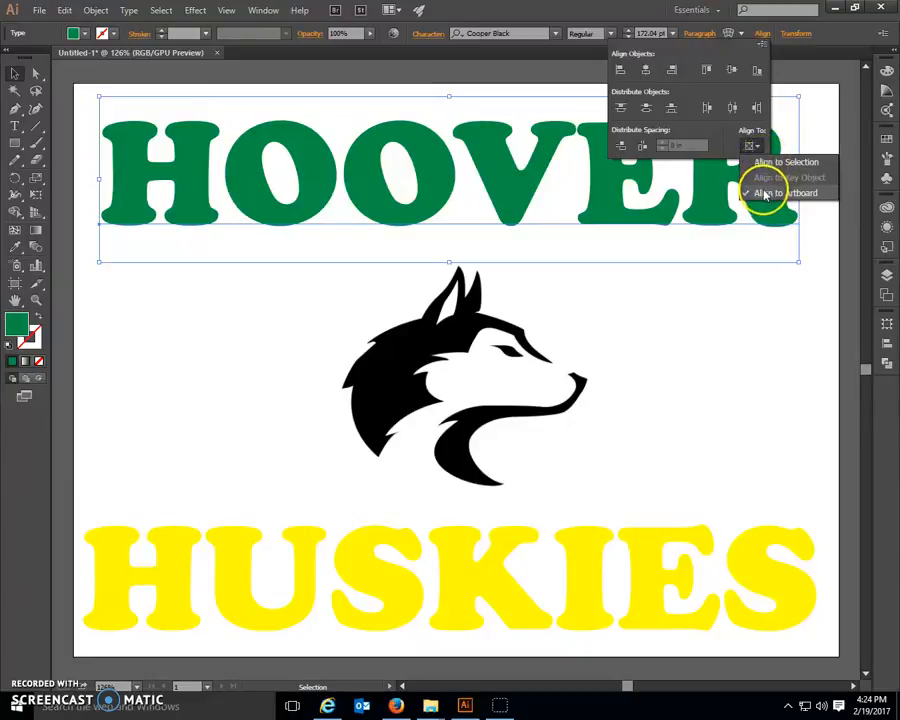
pyautogui.click(641, 376)
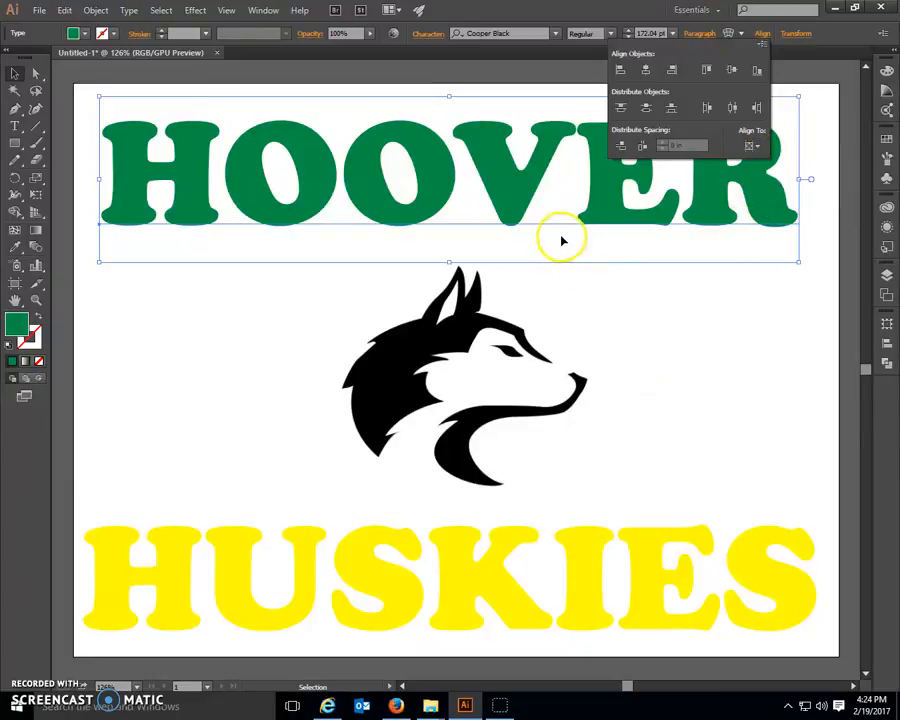
pyautogui.click(527, 206)
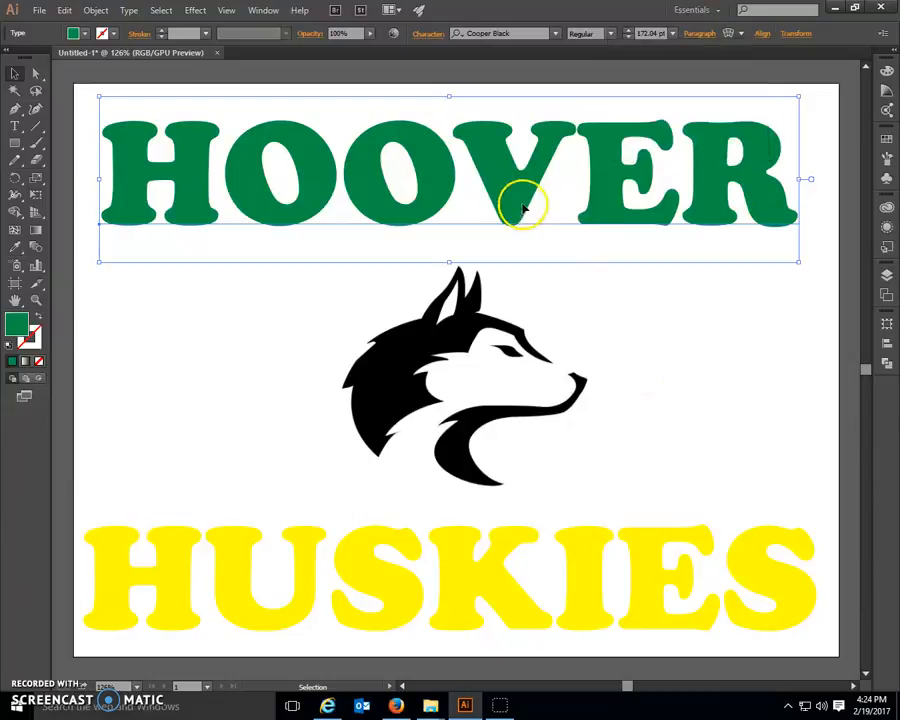
pyautogui.click(769, 37)
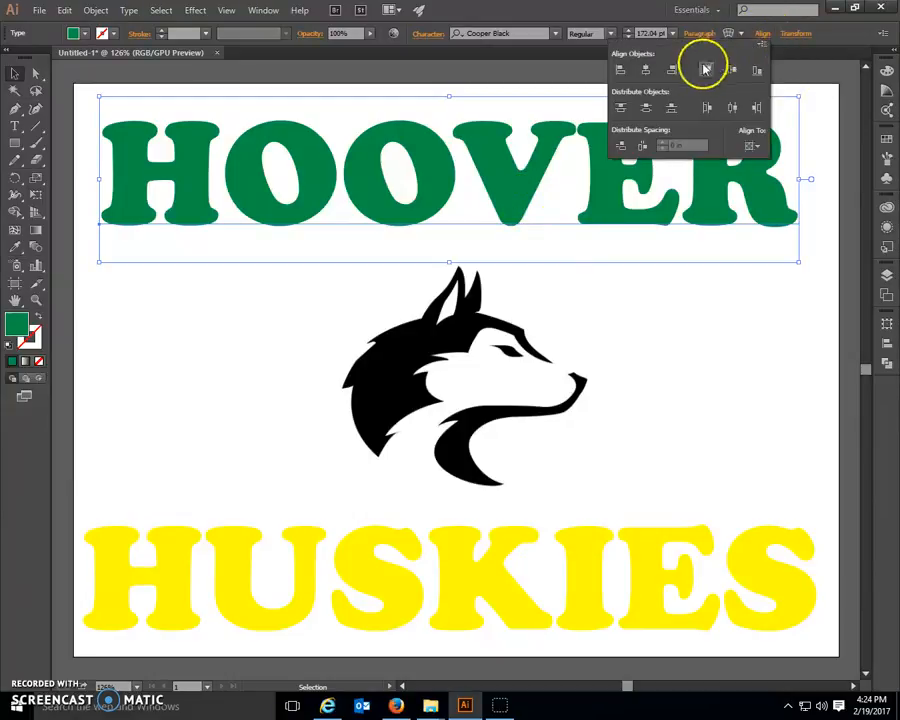
pyautogui.click(647, 71)
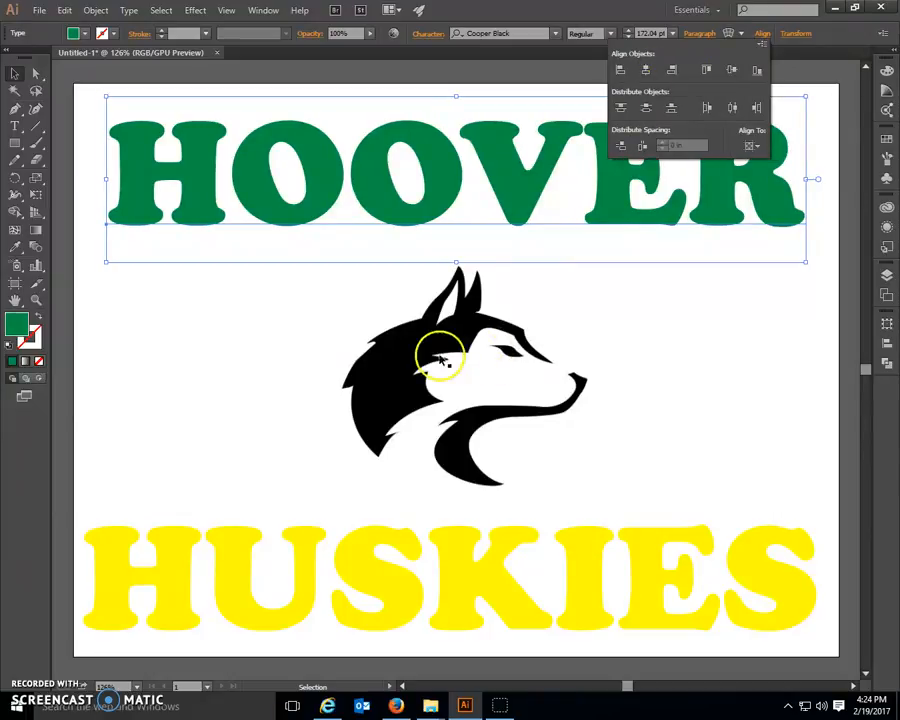
# Step: Center the husky logo image horizontally on the artboard
pyautogui.doubleClick(458, 572)
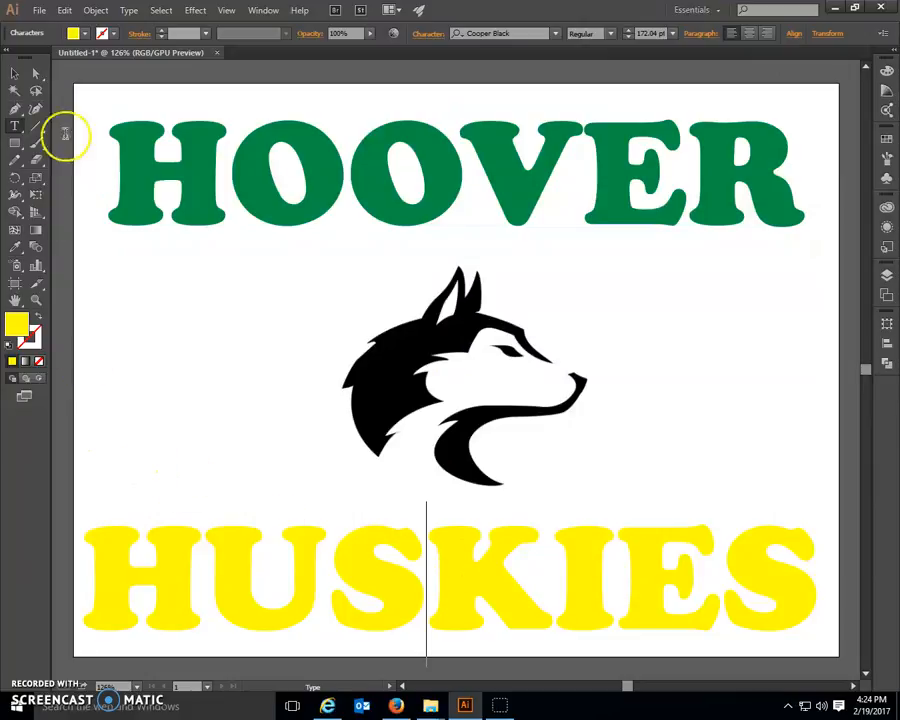
pyautogui.click(15, 73)
pyautogui.click(400, 368)
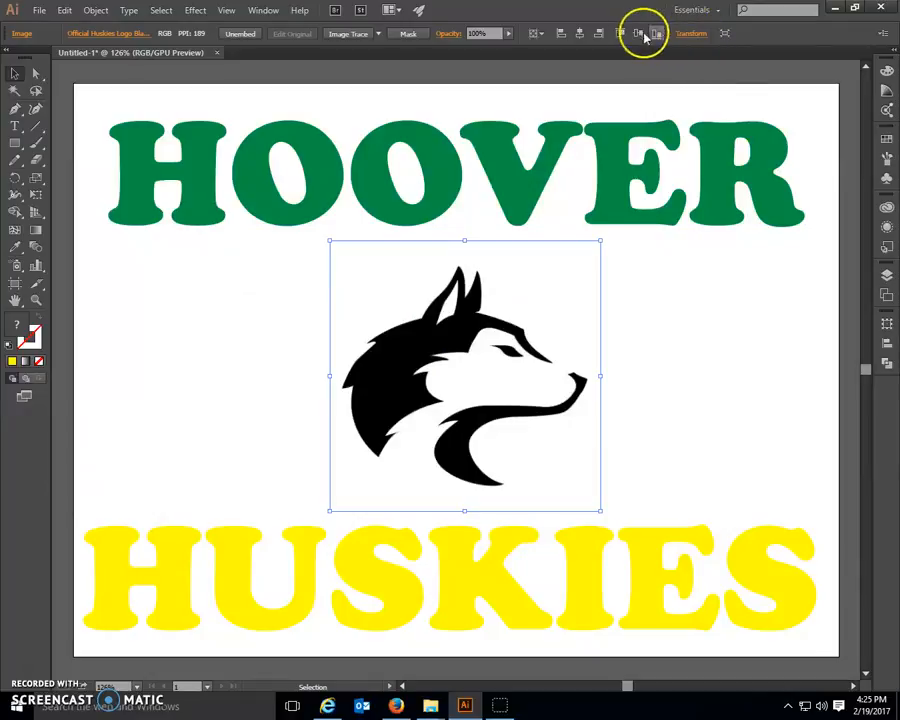
pyautogui.click(580, 34)
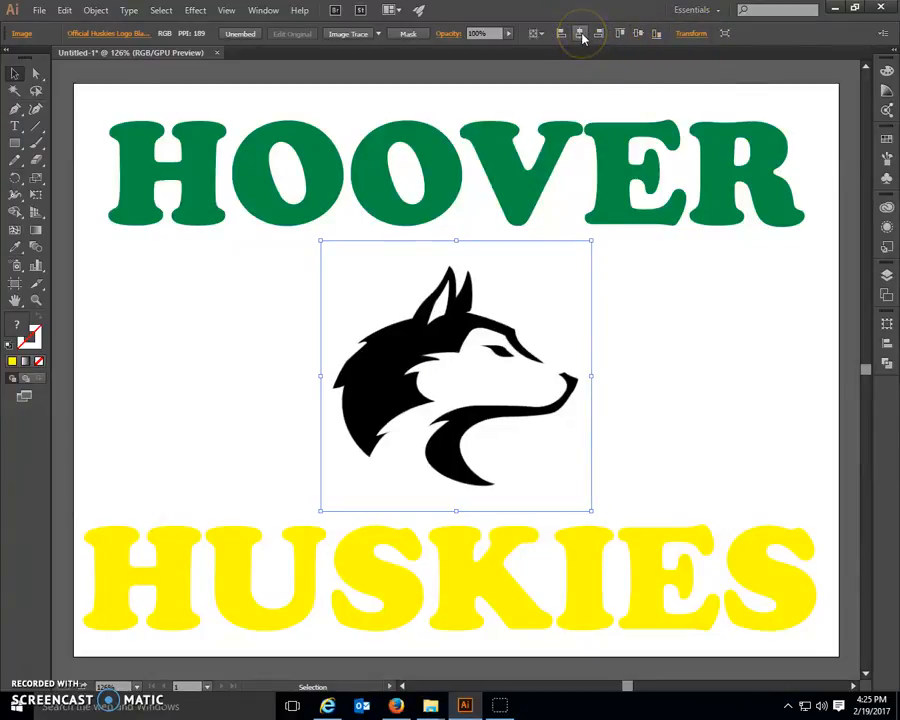
# Step: Center the HUSKIES text horizontally on the artboard
pyautogui.click(453, 570)
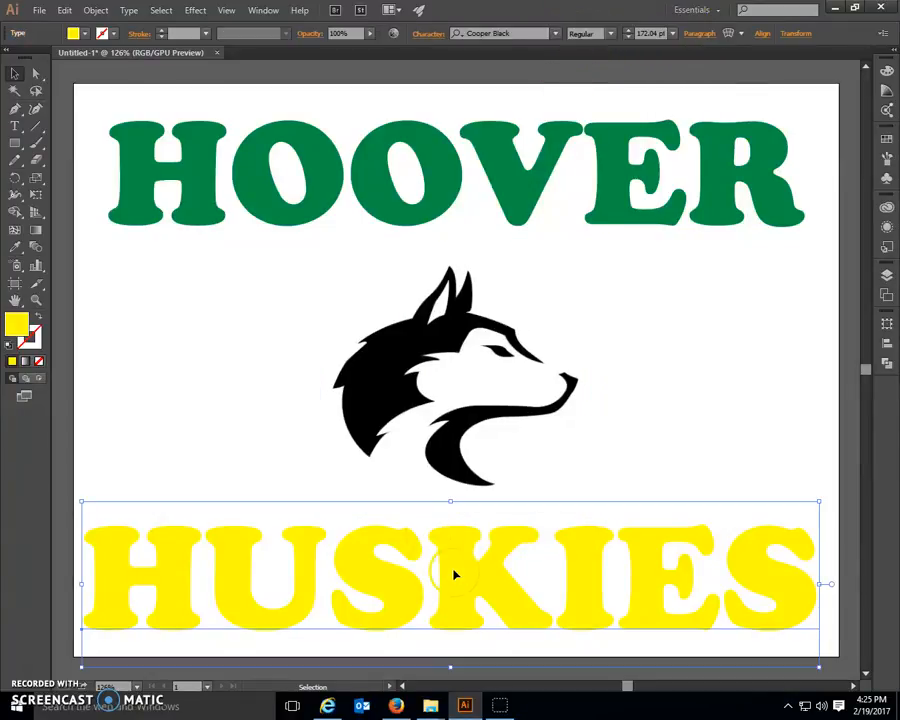
pyautogui.click(761, 33)
pyautogui.click(647, 69)
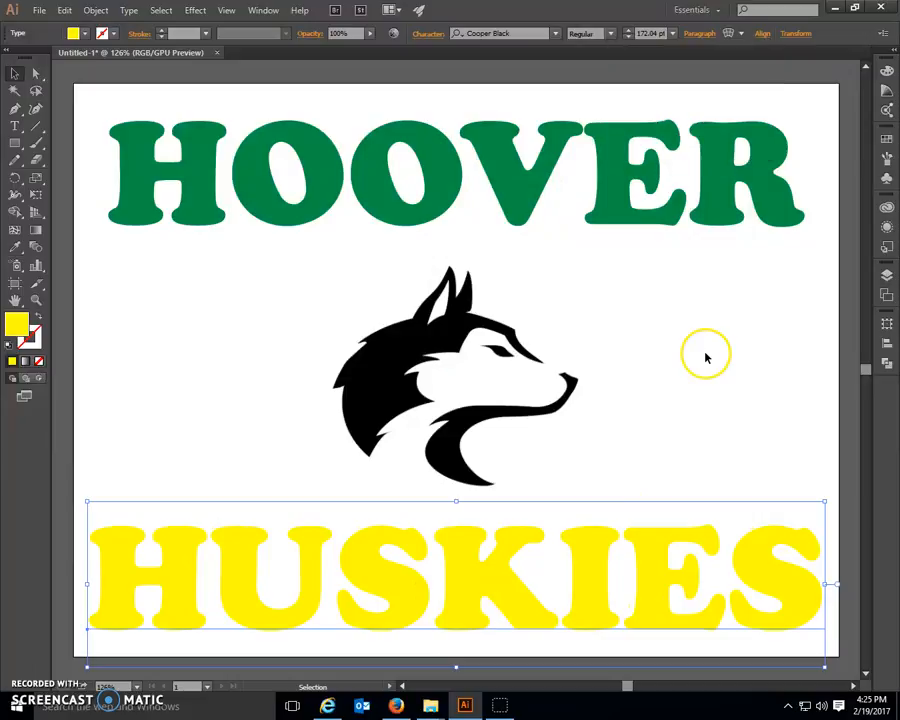
# Step: Image-trace the husky logo with the Black and White Logo preset and expand the tracing into editable paths
pyautogui.keyDown('shift'); pyautogui.click(420, 360); pyautogui.keyUp('shift')
pyautogui.click(408, 362)
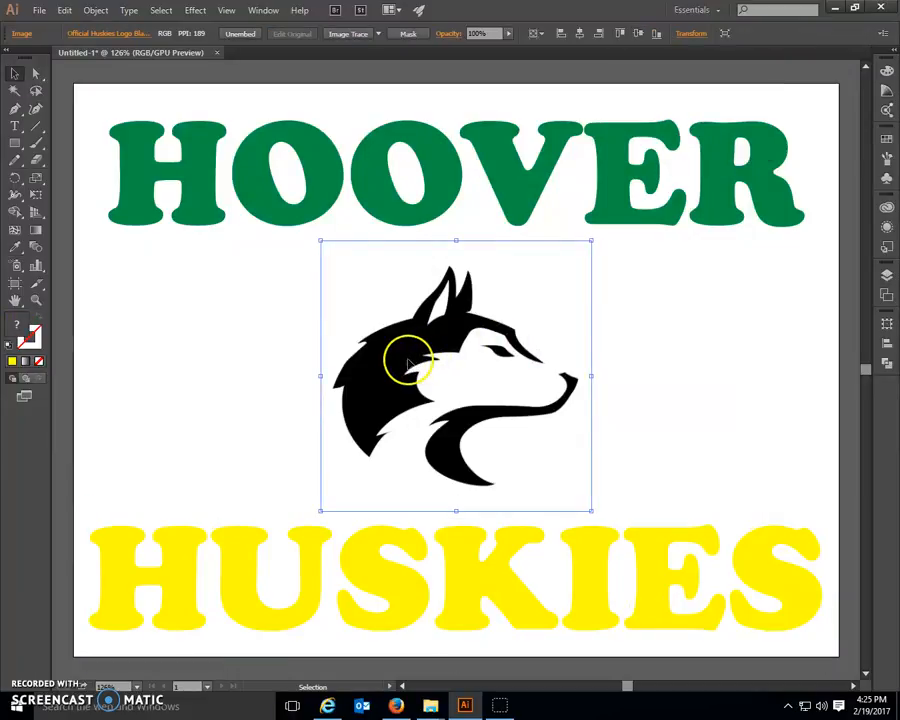
pyautogui.click(377, 33)
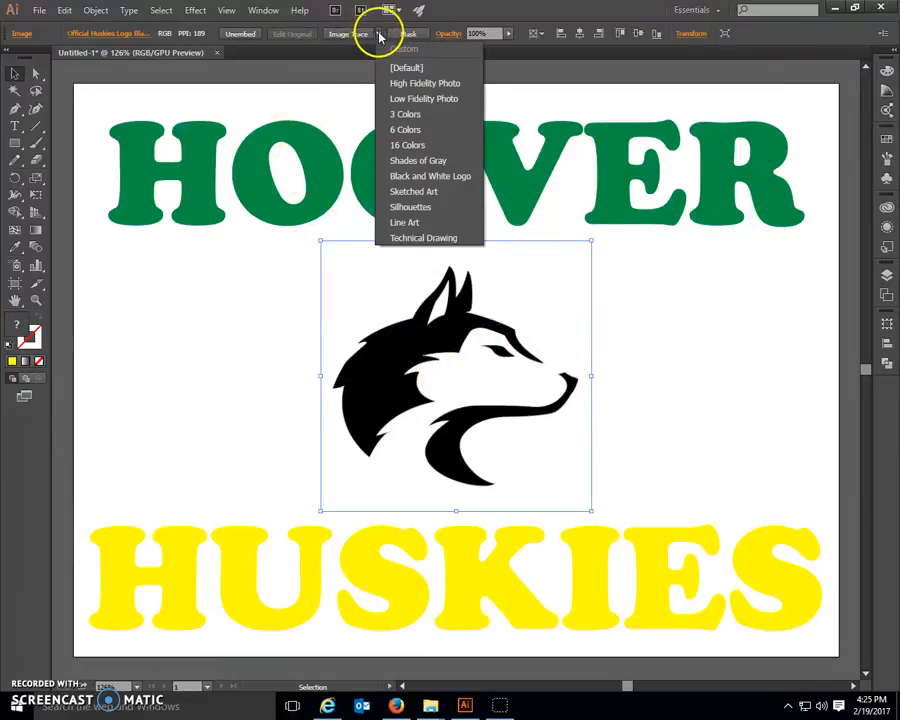
pyautogui.click(396, 178)
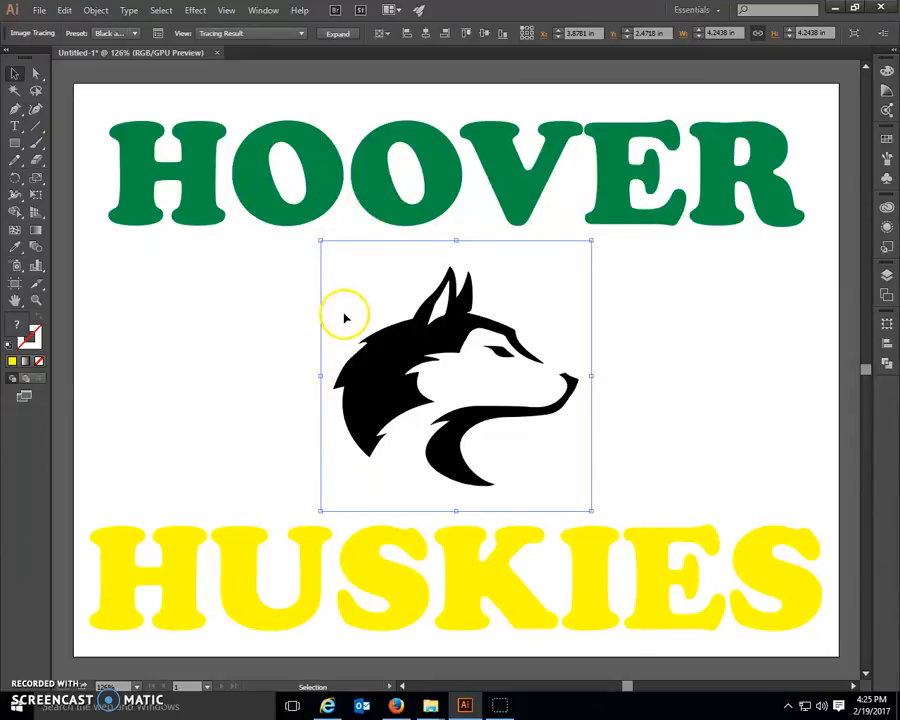
pyautogui.click(342, 35)
pyautogui.click(172, 322)
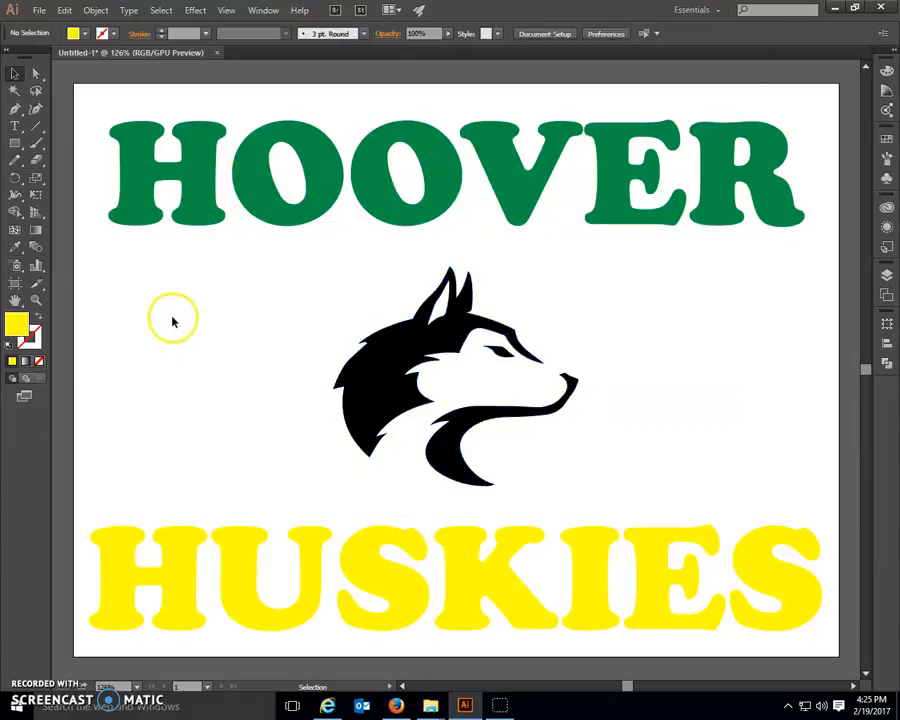
# Step: Delete the white background shape and the white inner-ear shape from the traced husky logo
pyautogui.click(37, 76)
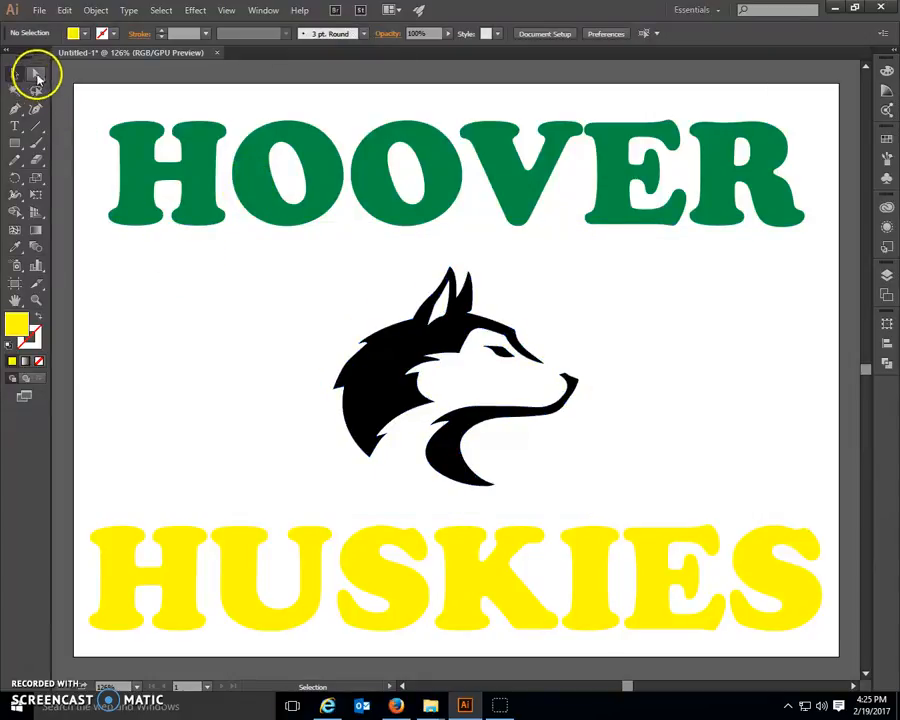
pyautogui.click(346, 299)
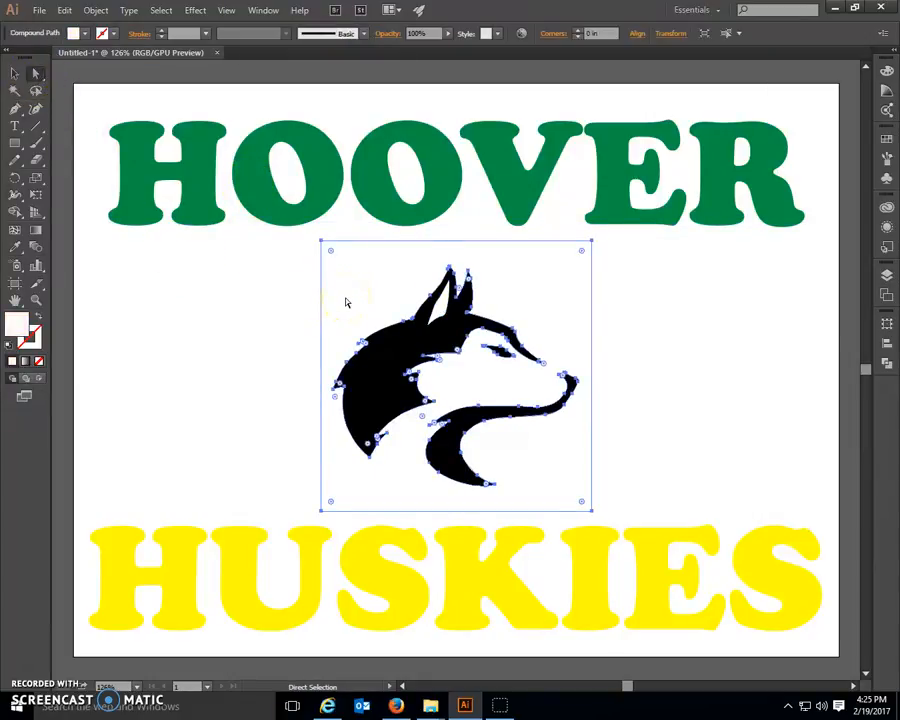
pyautogui.press('Delete')
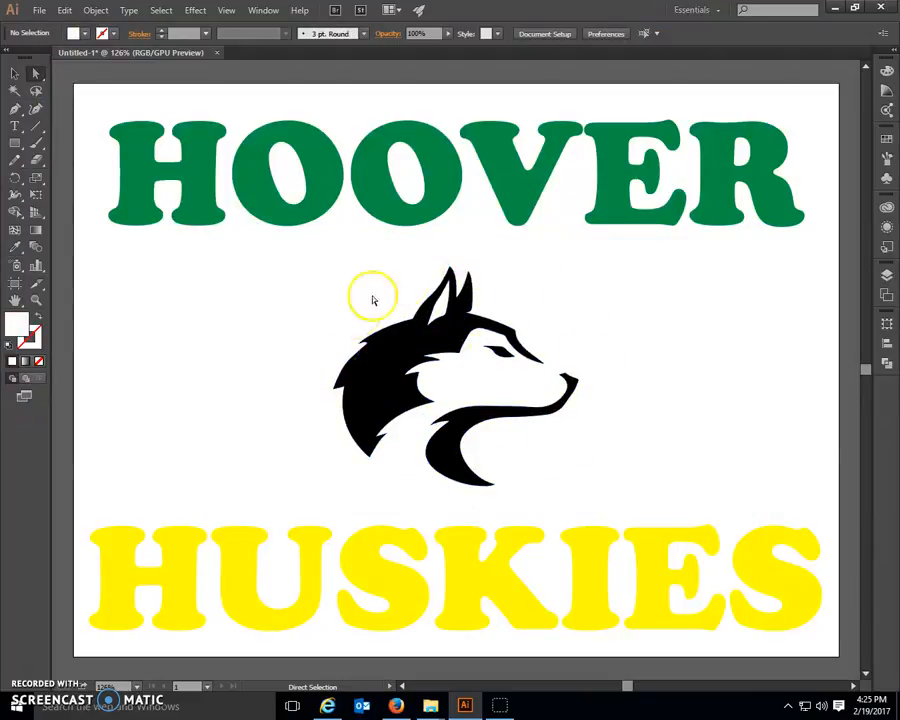
pyautogui.click(440, 313)
pyautogui.press('Delete')
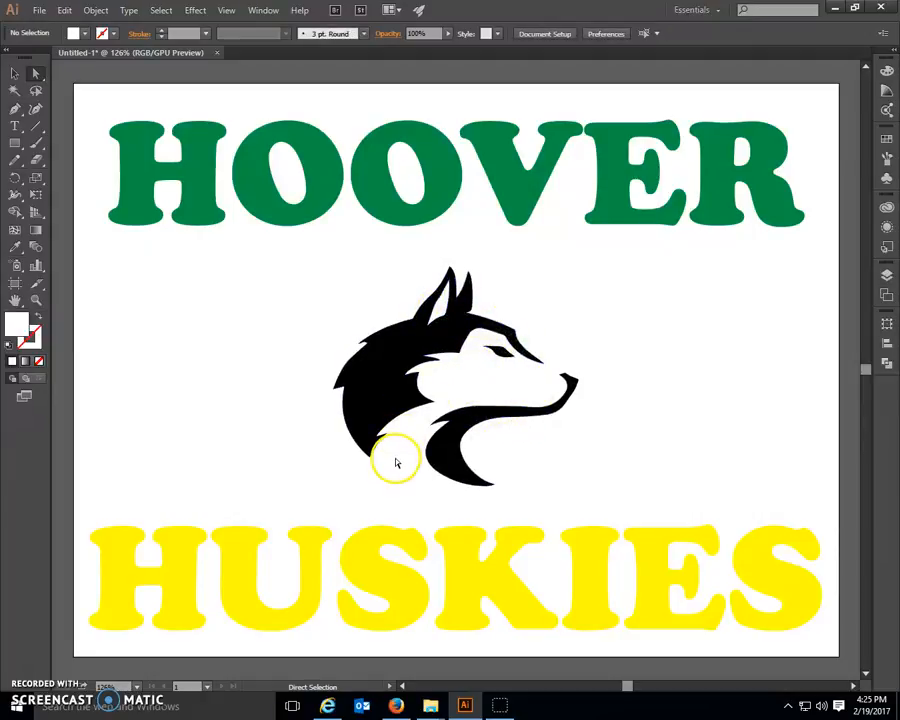
# Step: Fill the whole husky logo group with red
pyautogui.click(14, 74)
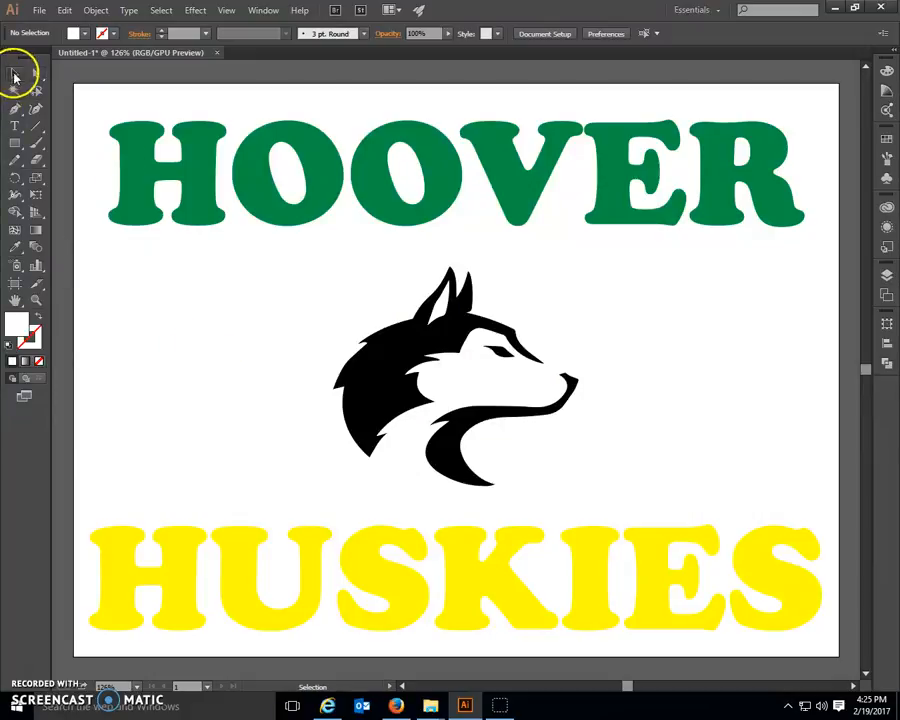
pyautogui.click(338, 405)
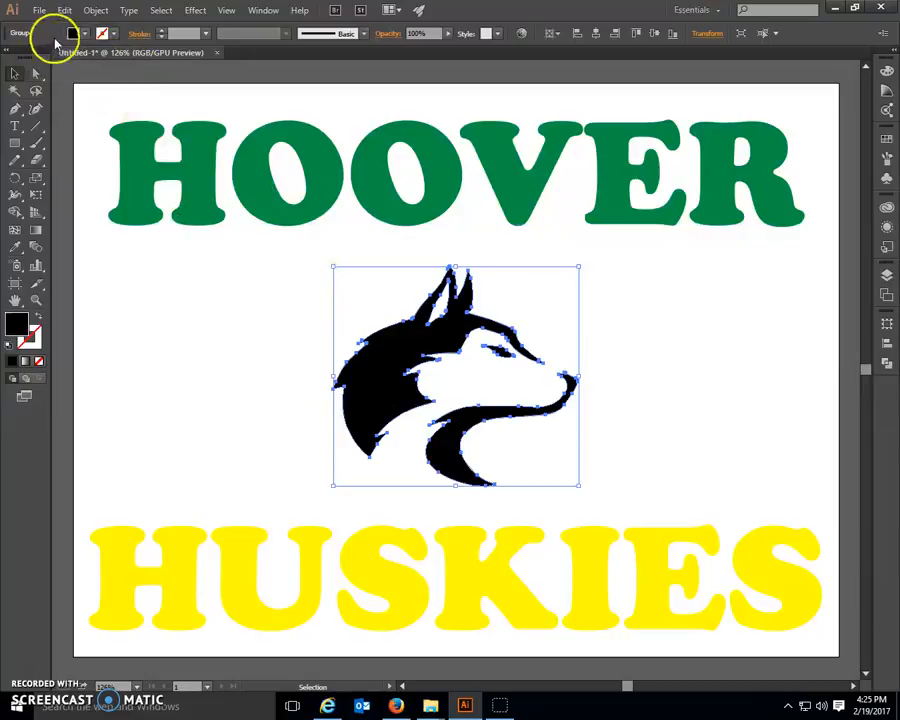
pyautogui.click(87, 35)
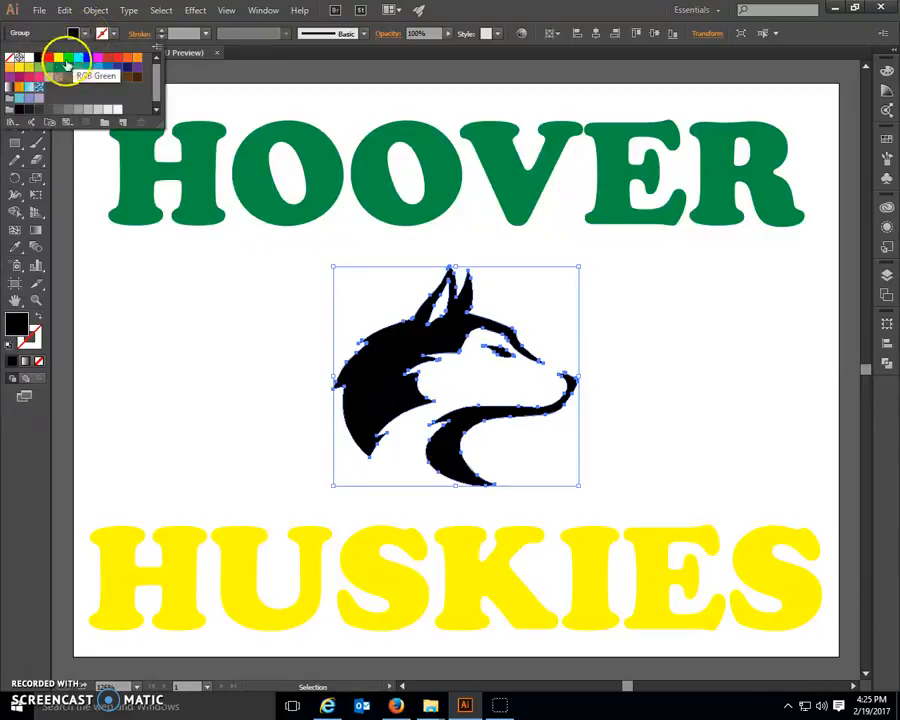
pyautogui.click(48, 58)
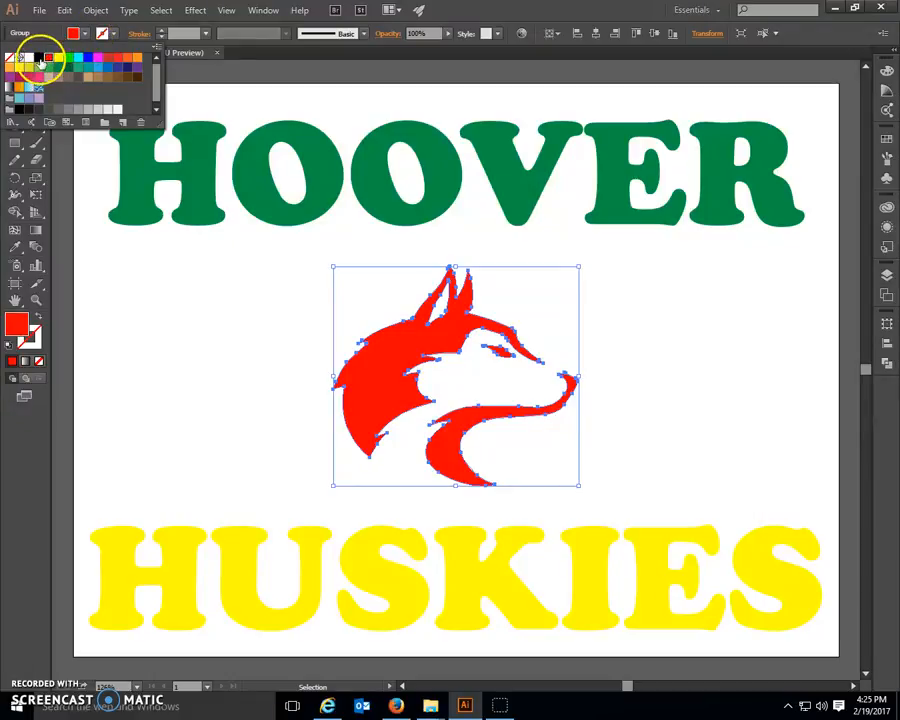
# Step: Fill the husky logo group with black and deselect it
pyautogui.click(38, 57)
pyautogui.click(185, 318)
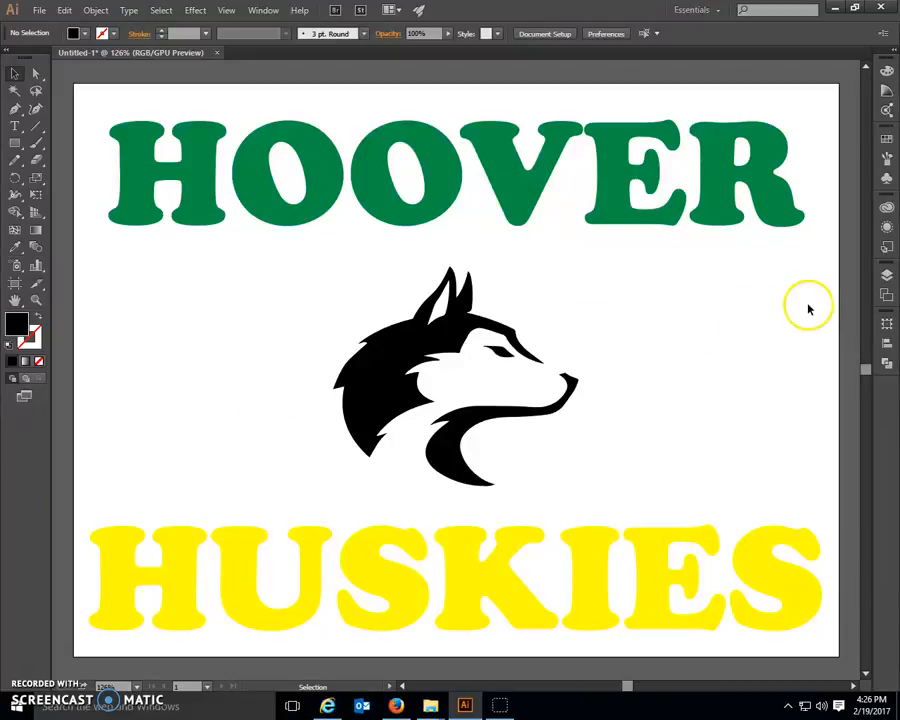
# Step: Rename the existing layer as Green and set its layer color to Green
pyautogui.click(886, 275)
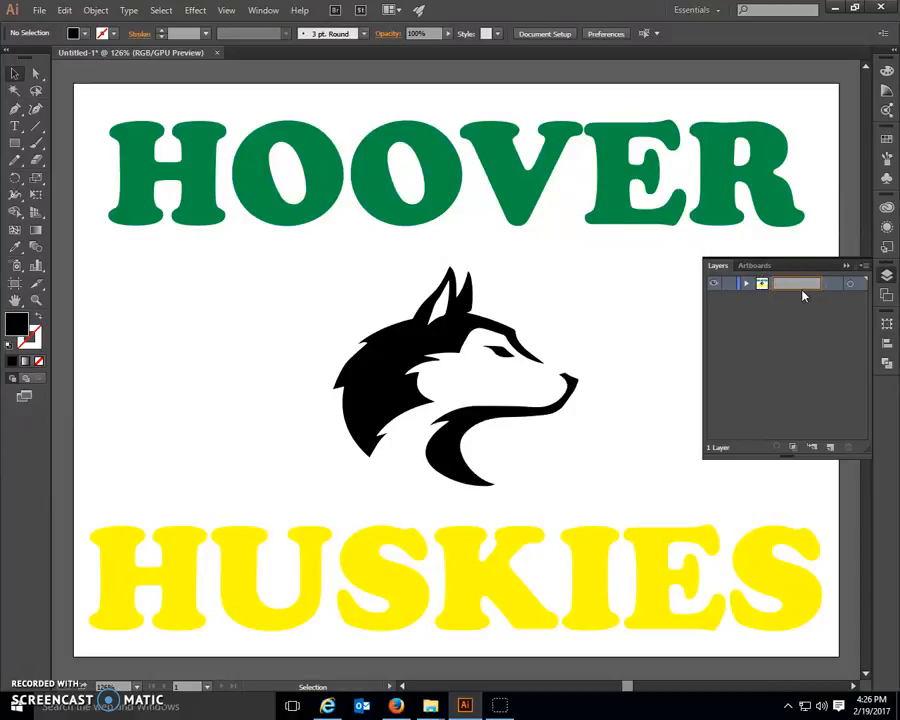
pyautogui.write('Green')
pyautogui.doubleClick(782, 284)
pyautogui.click(742, 289)
pyautogui.doubleClick(803, 285)
pyautogui.click(445, 317)
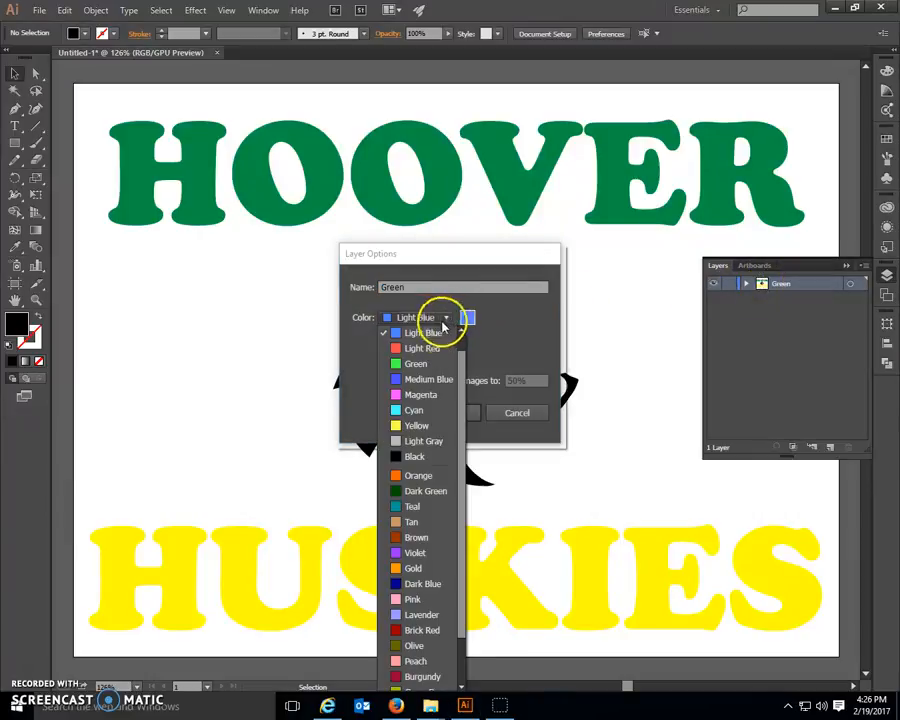
pyautogui.click(400, 363)
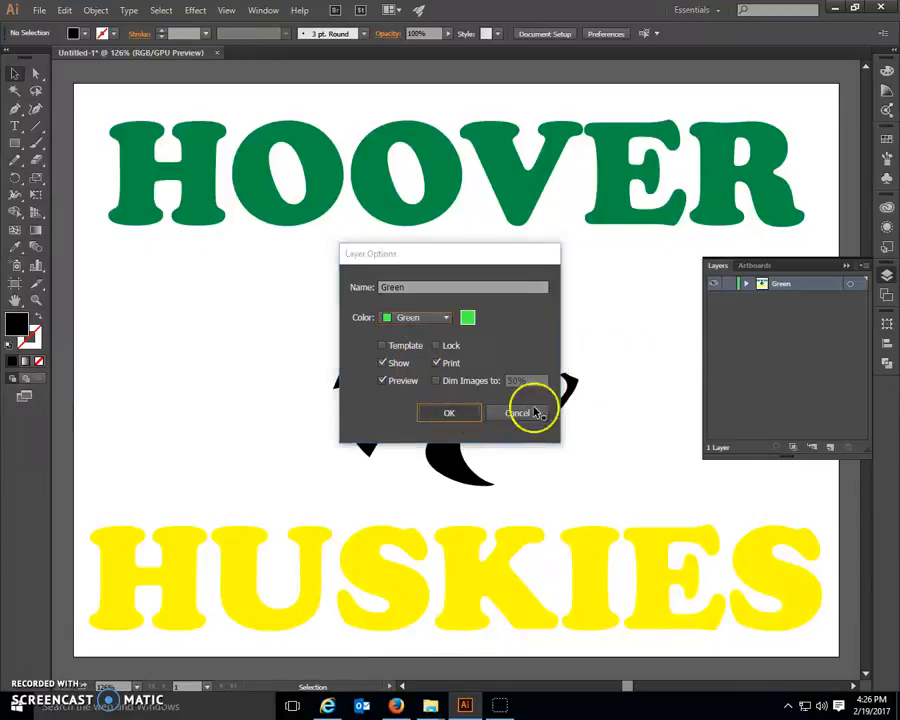
pyautogui.click(528, 413)
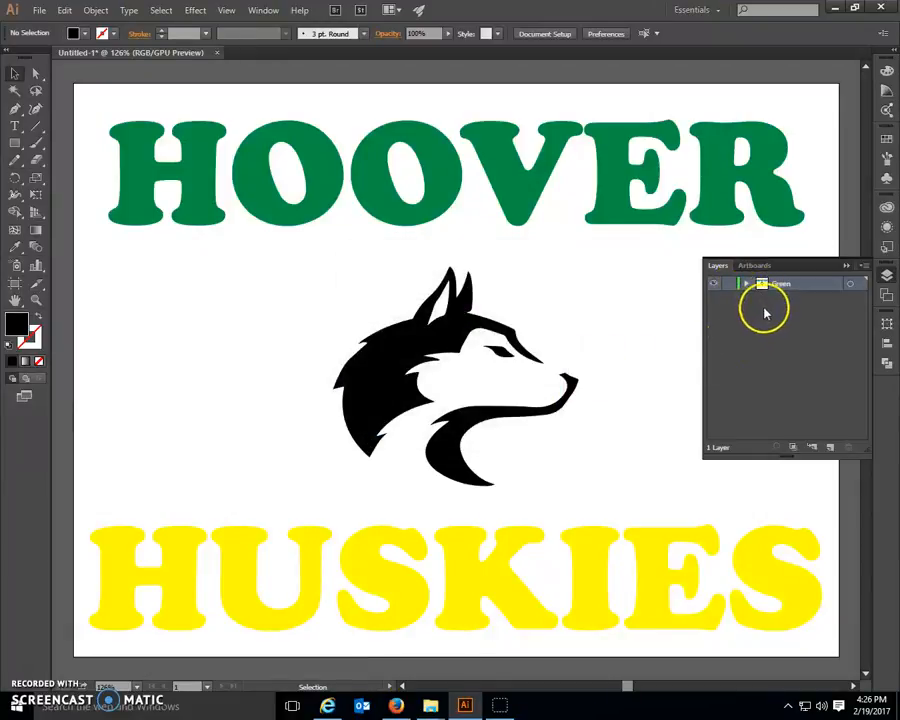
# Step: Add two new layers above Green, then name the lower new one Yellow with the Yellow layer color
pyautogui.click(829, 447)
pyautogui.click(829, 447)
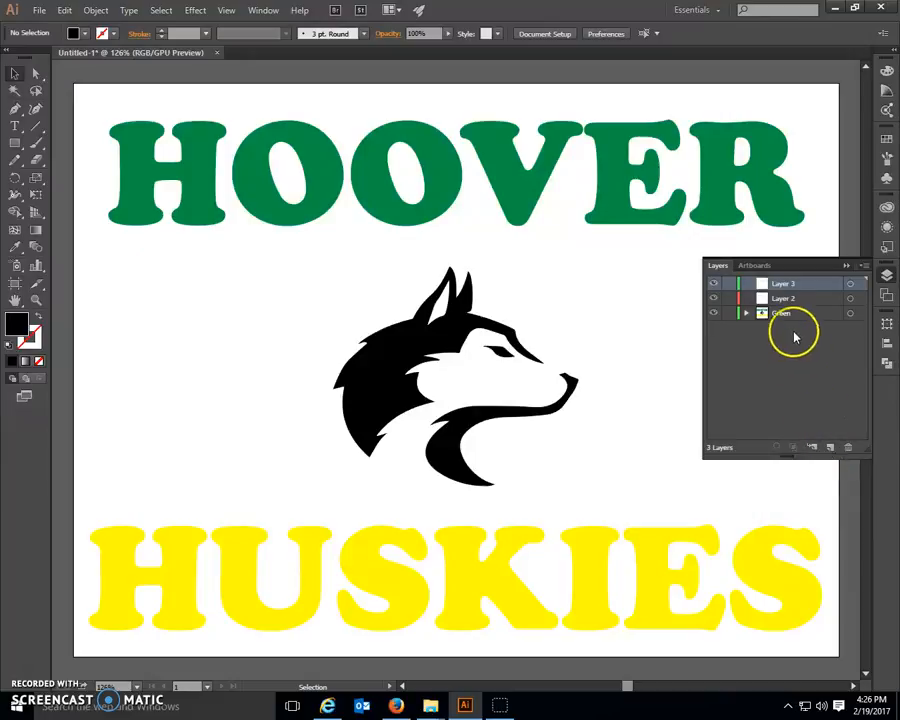
pyautogui.doubleClick(785, 298)
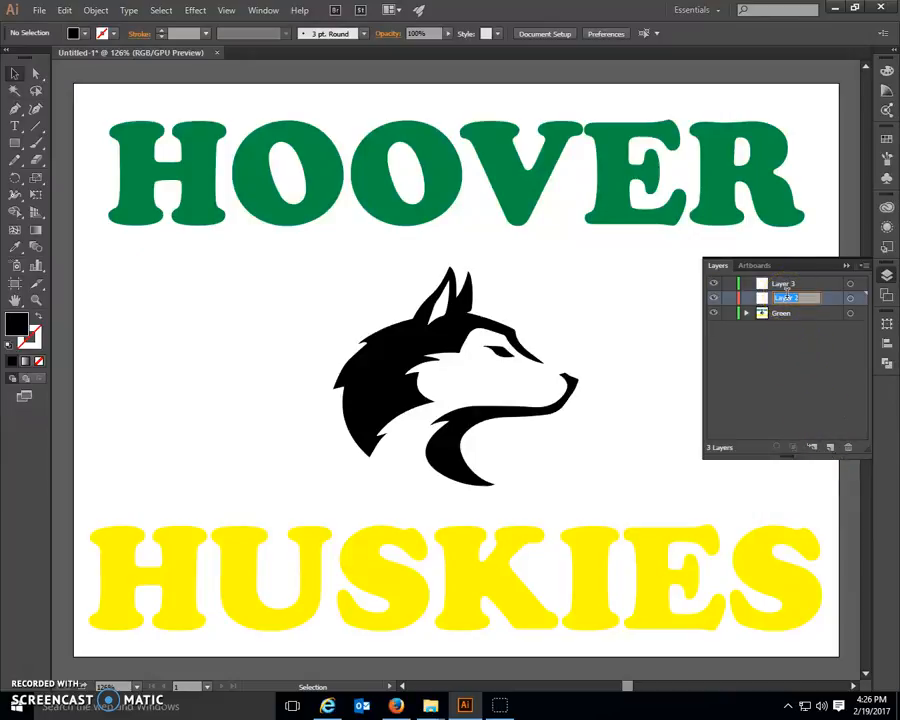
pyautogui.click(827, 304)
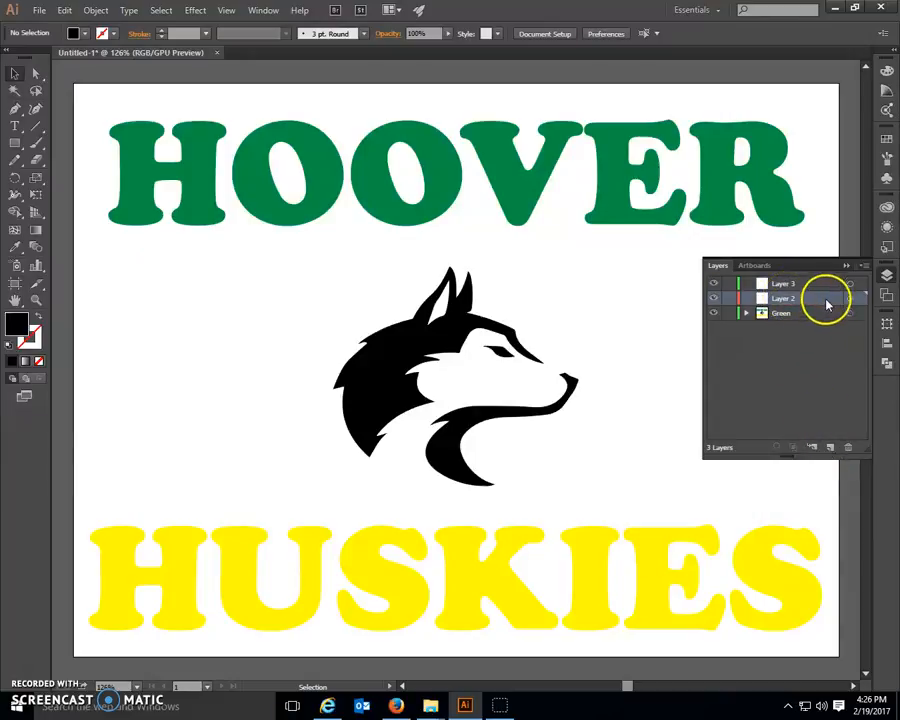
pyautogui.doubleClick(827, 304)
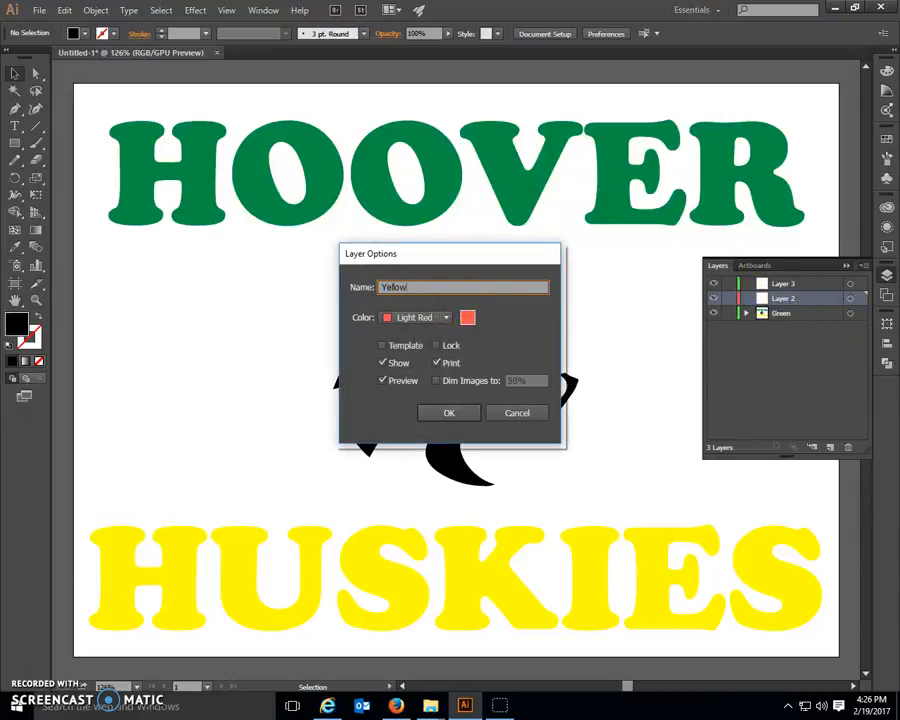
pyautogui.click(446, 318)
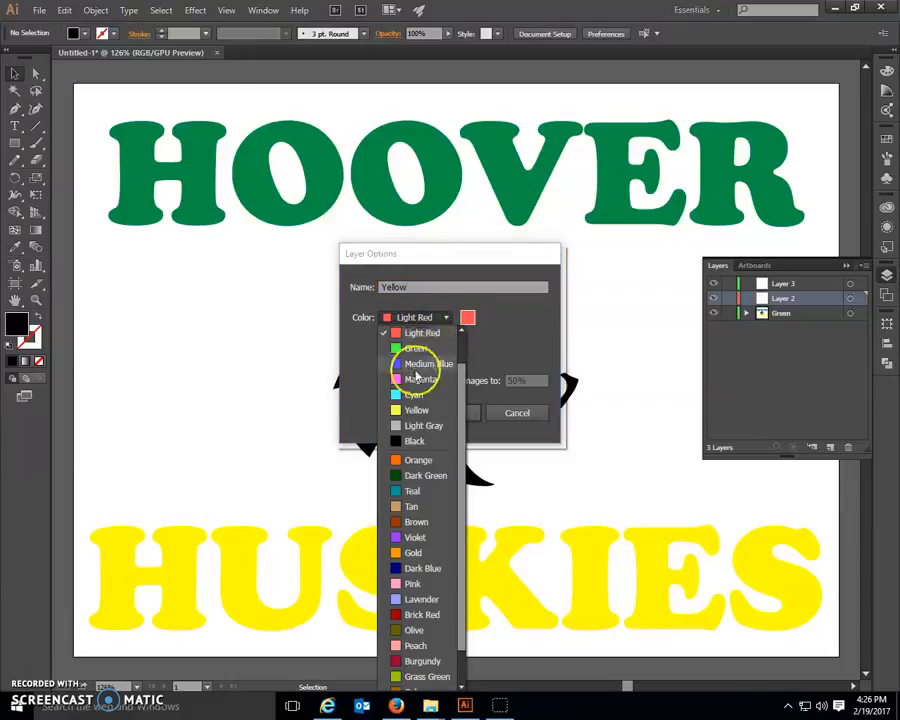
pyautogui.click(416, 410)
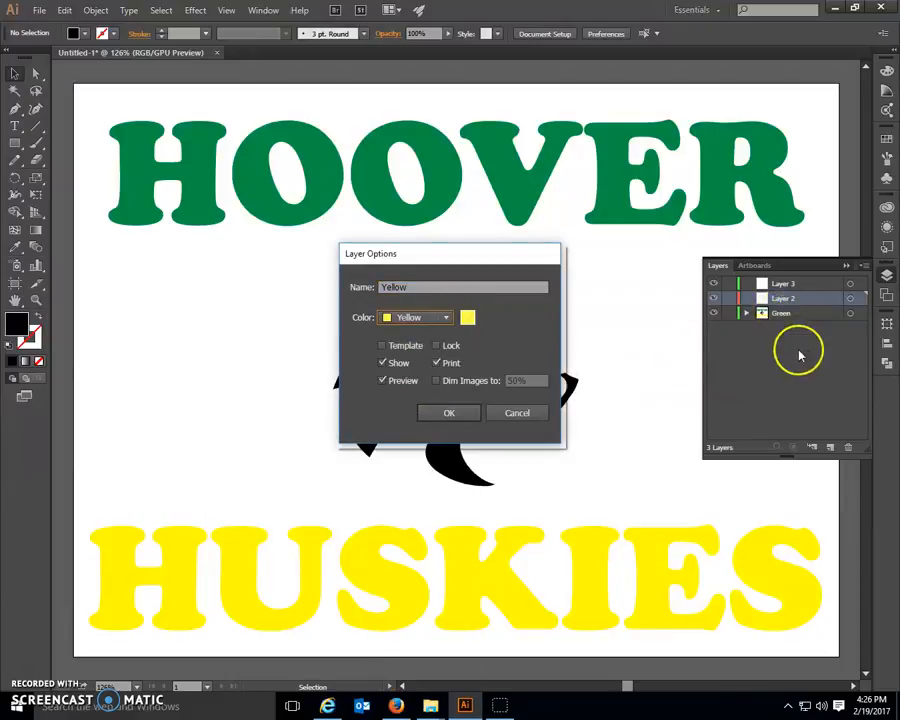
pyautogui.click(465, 410)
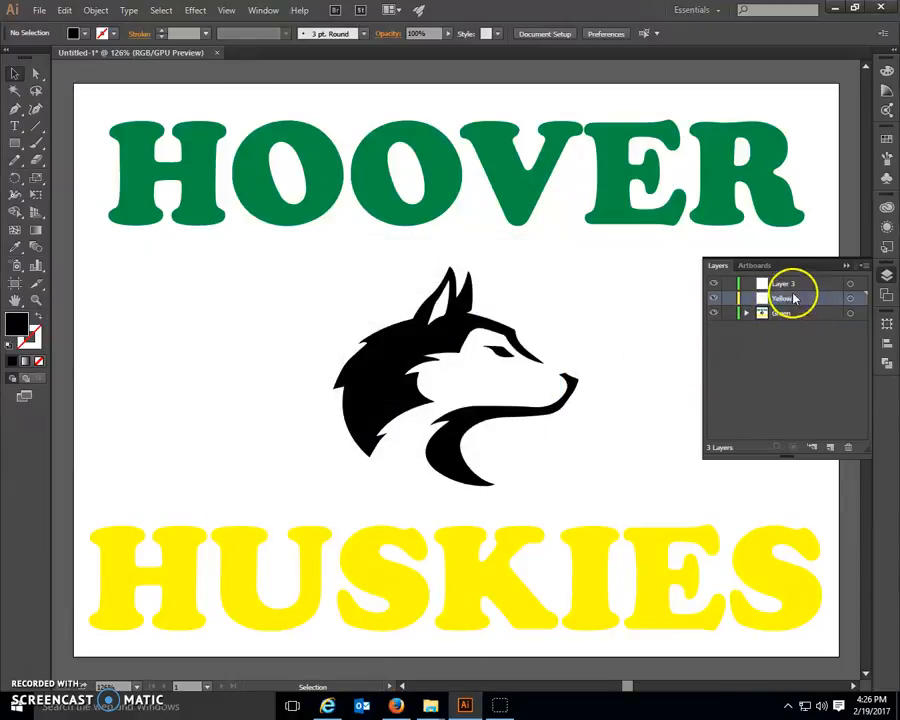
# Step: Rename the topmost layer, Layer 3, as Black and set its layer color to Black
pyautogui.doubleClick(812, 287)
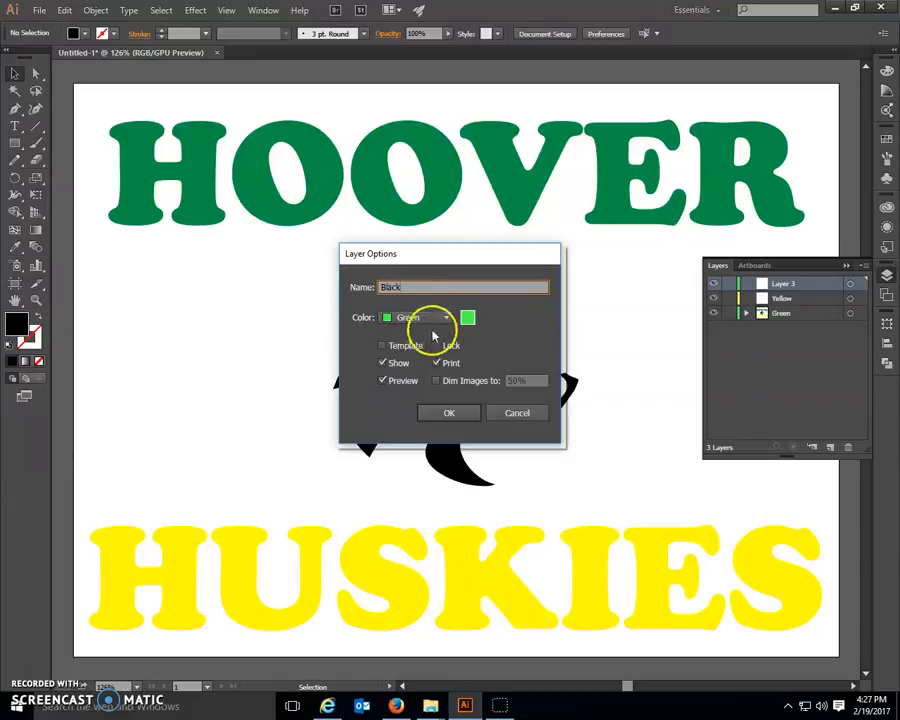
pyautogui.click(444, 318)
pyautogui.click(412, 425)
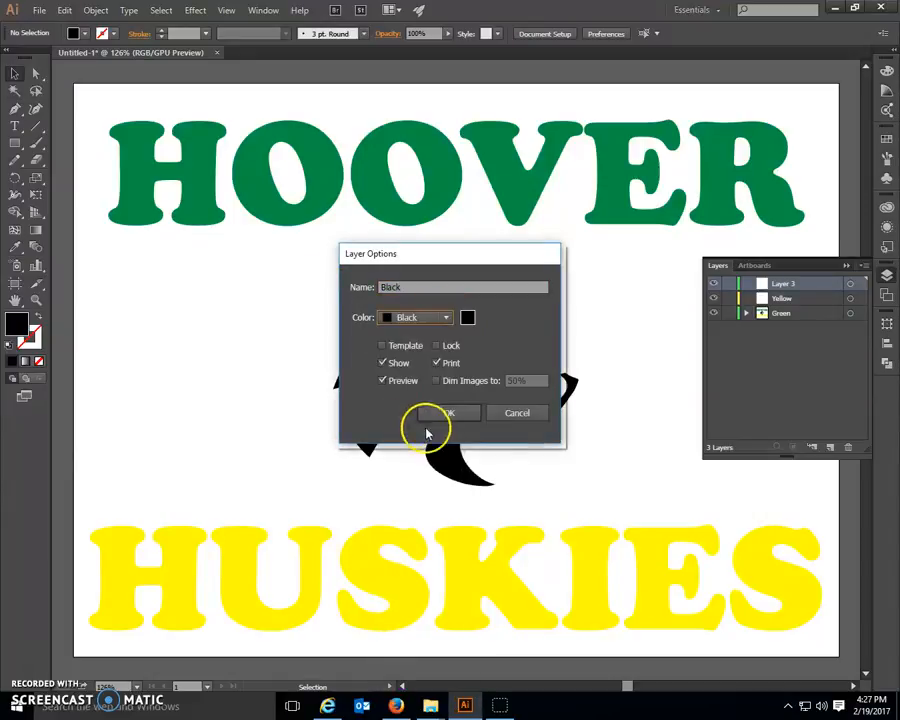
pyautogui.click(447, 414)
pyautogui.click(765, 354)
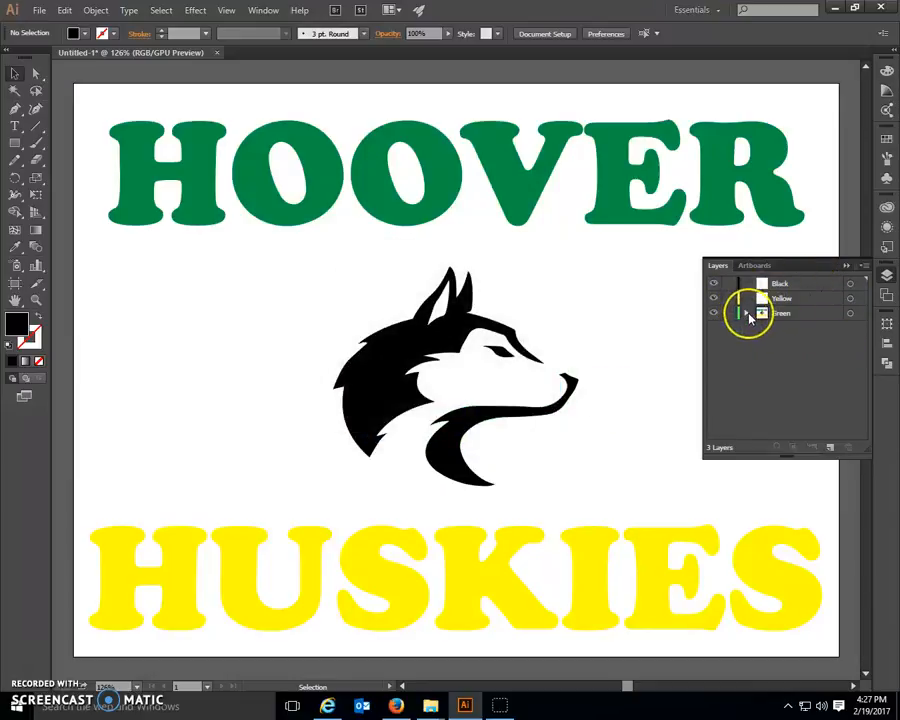
# Step: Move the husky group from the Green layer to Black and the HUSKIES text to Yellow
pyautogui.click(747, 314)
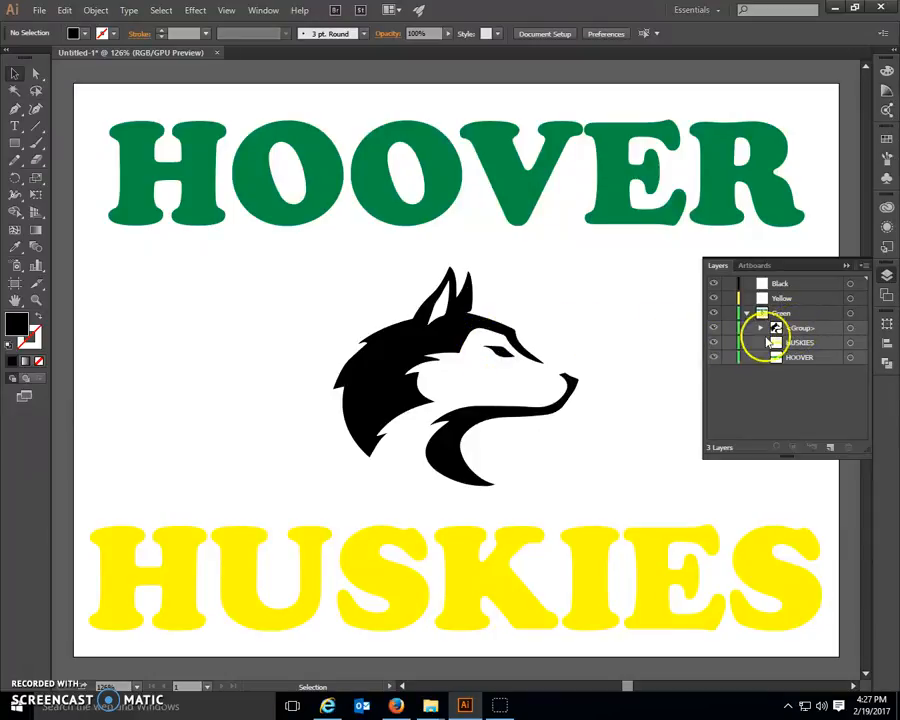
pyautogui.moveTo(795, 333); pyautogui.dragTo(791, 288)
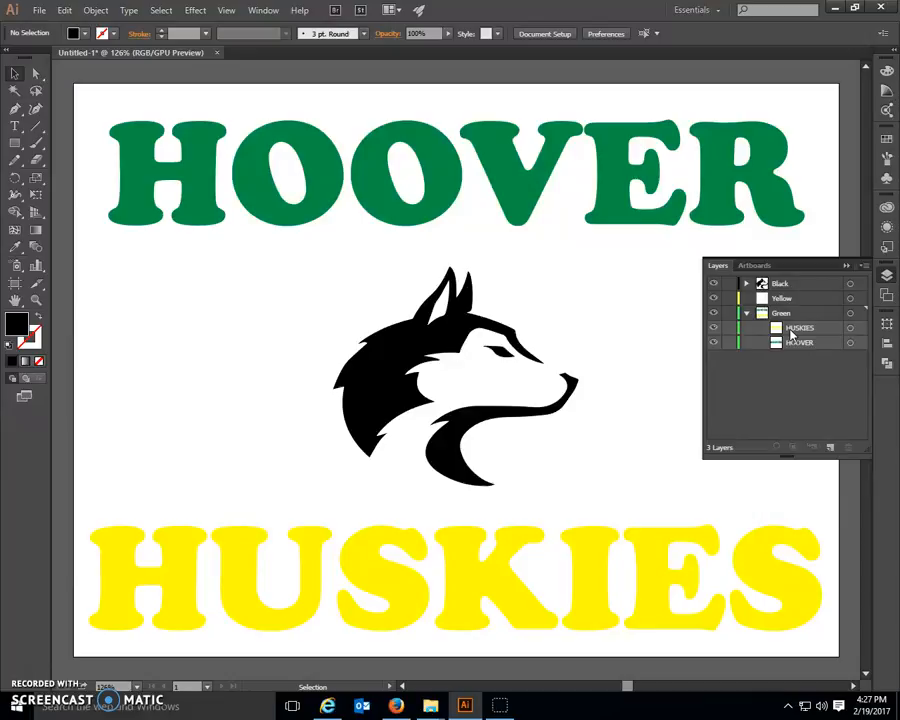
pyautogui.moveTo(793, 333); pyautogui.dragTo(788, 300)
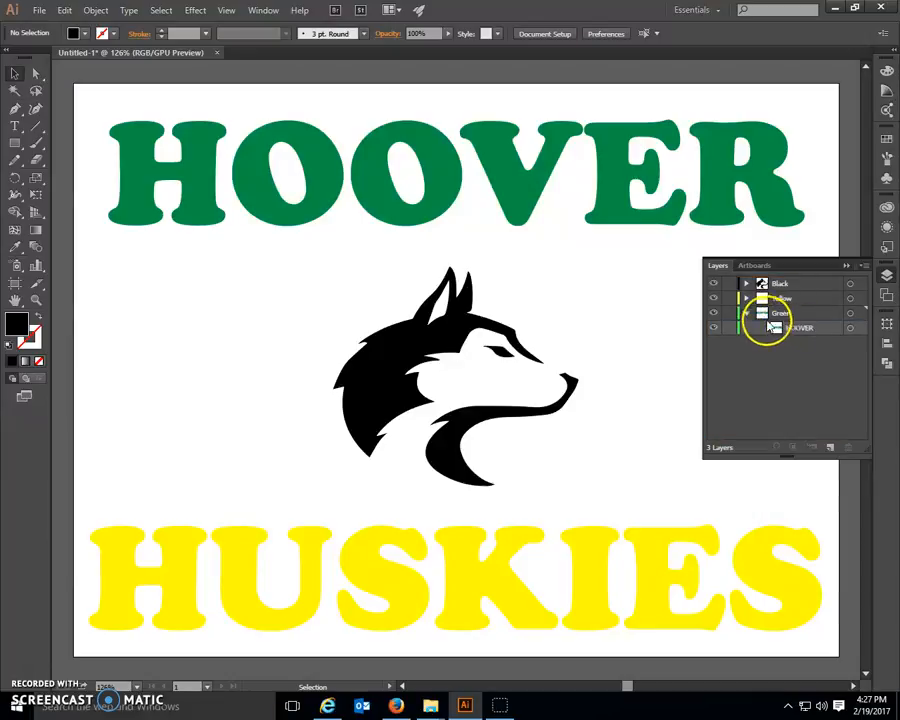
pyautogui.click(746, 313)
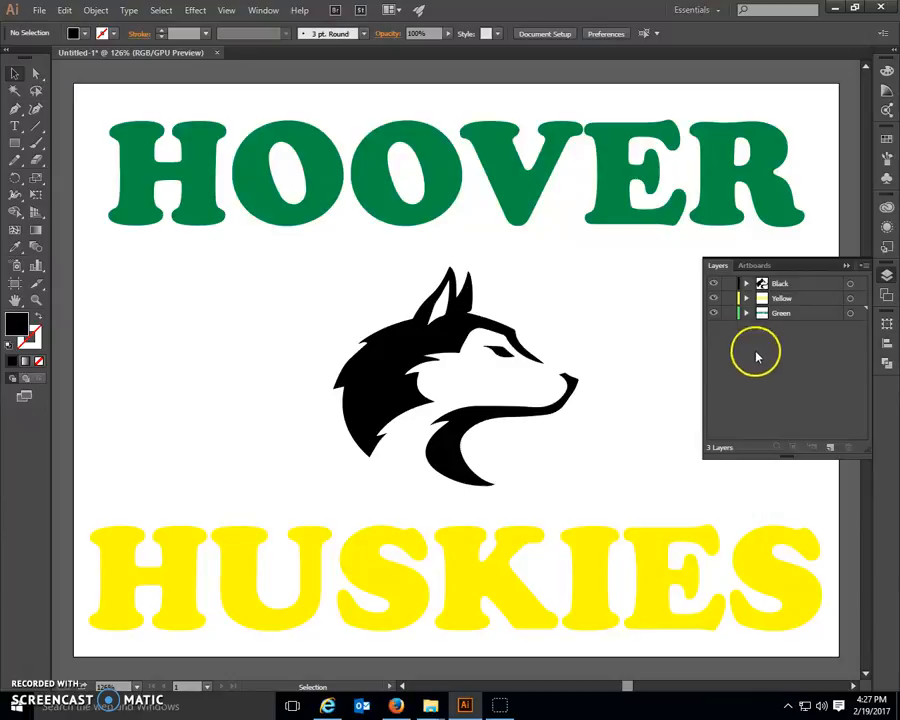
# Step: Add a new layer named Registration with the Light Gray layer color
pyautogui.click(831, 447)
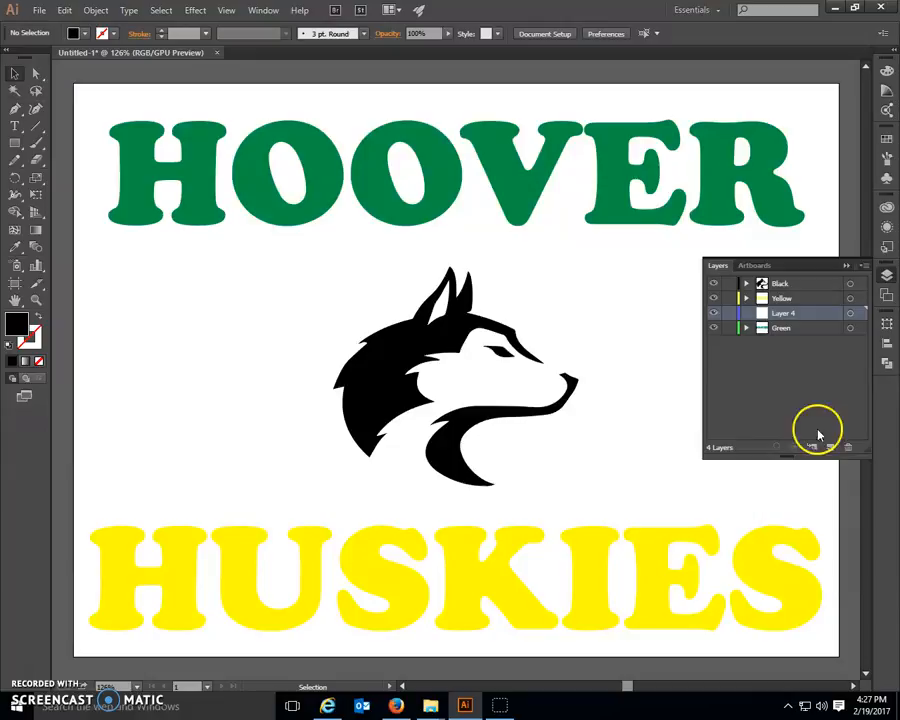
pyautogui.doubleClick(823, 318)
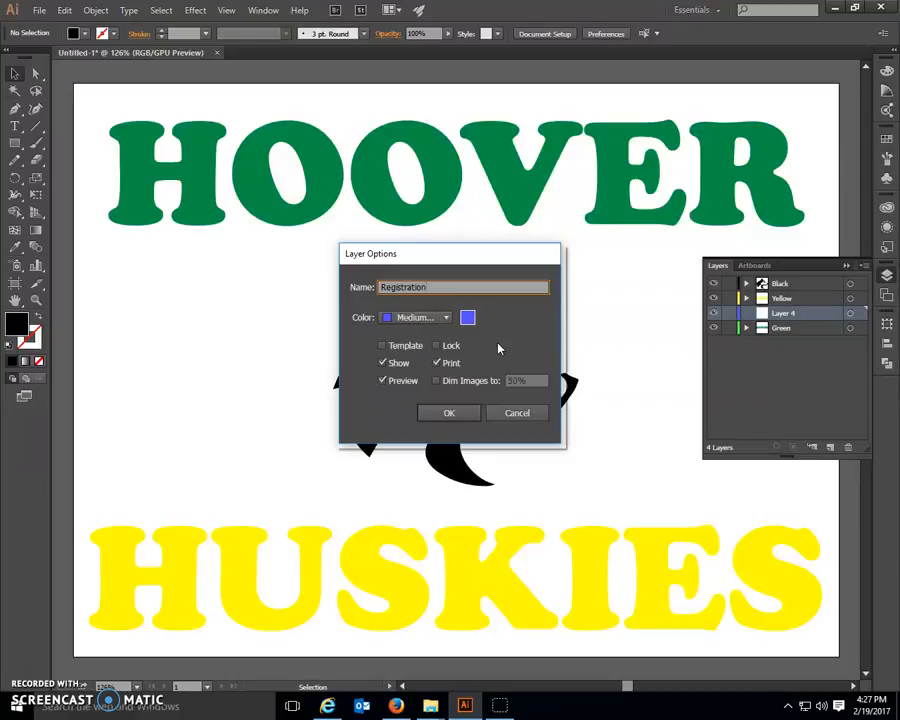
pyautogui.click(446, 318)
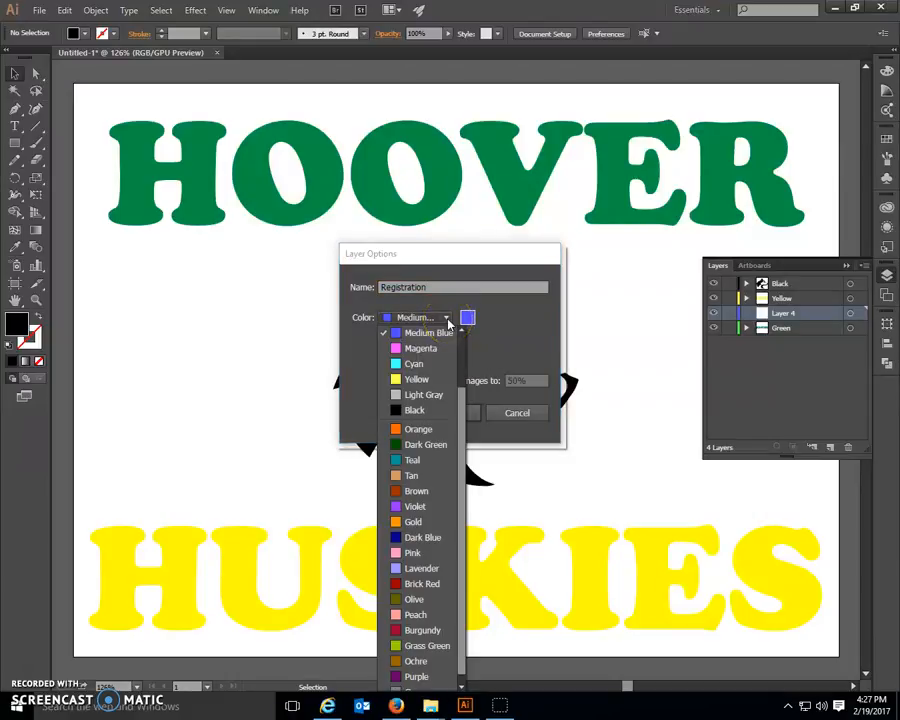
pyautogui.click(415, 395)
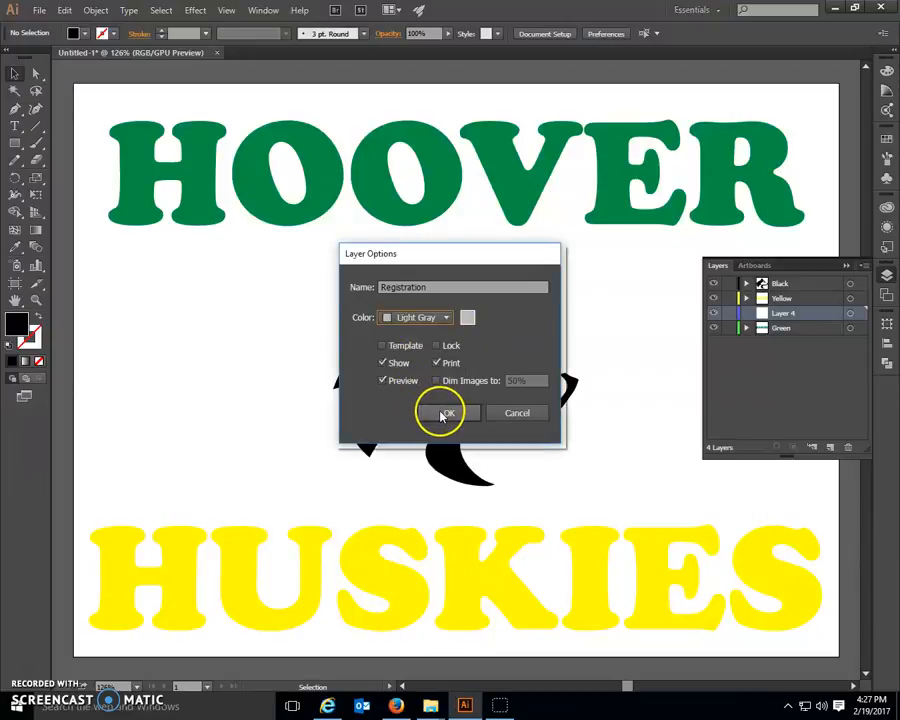
pyautogui.click(443, 414)
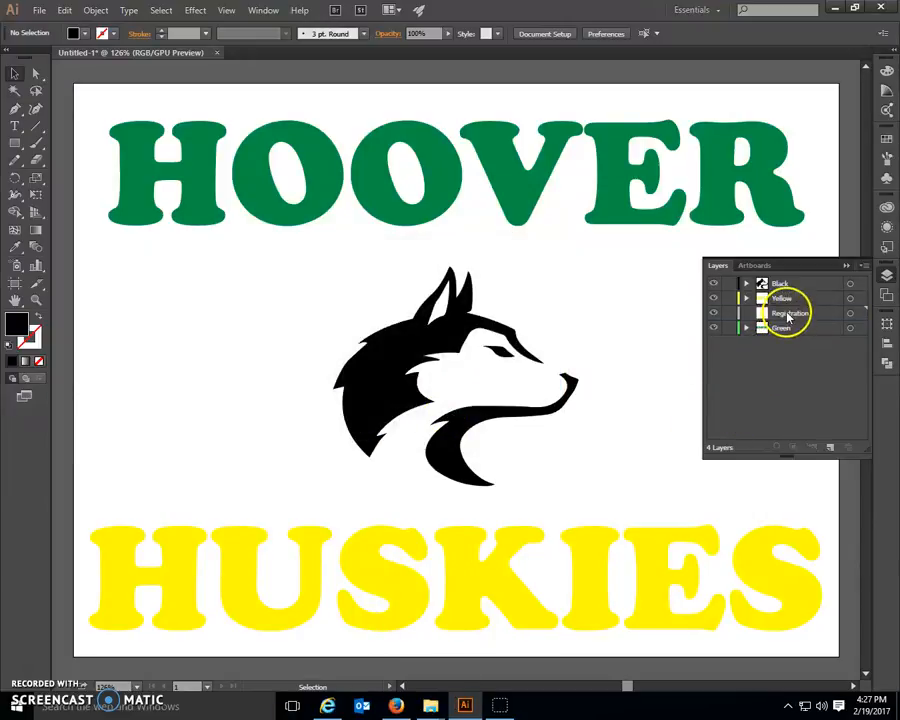
# Step: Reorder the layers from top to bottom as Registration, Yellow, Black, Green, keeping Registration as the active layer
pyautogui.moveTo(789, 316); pyautogui.dragTo(786, 376)
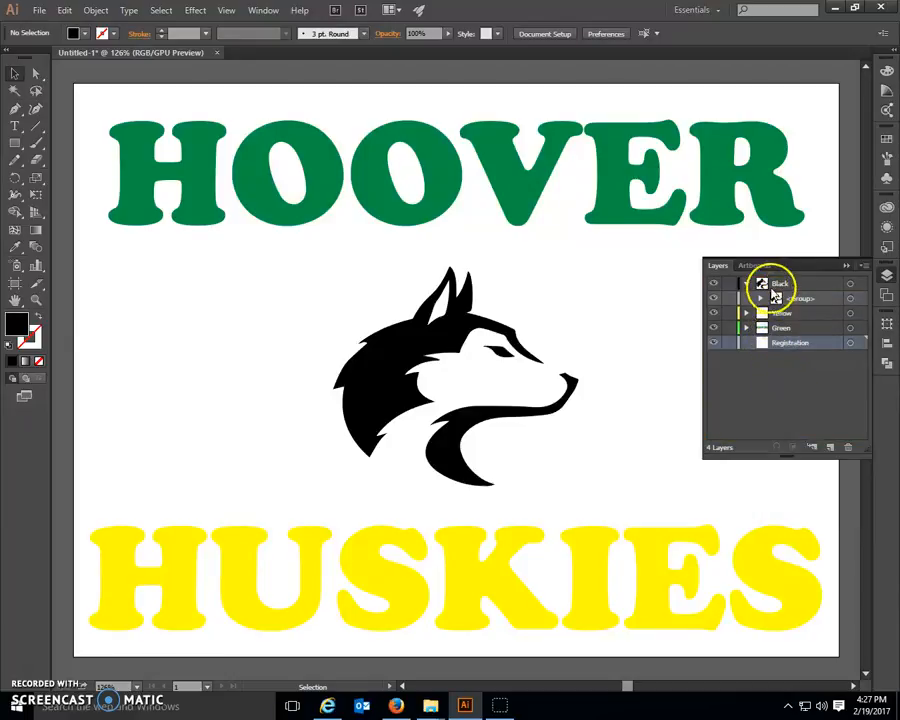
pyautogui.moveTo(778, 287)
pyautogui.mouseDown()
pyautogui.moveTo(776, 321)
pyautogui.moveTo(780, 286)
pyautogui.moveTo(779, 304)
pyautogui.mouseUp()
pyautogui.click(783, 287)
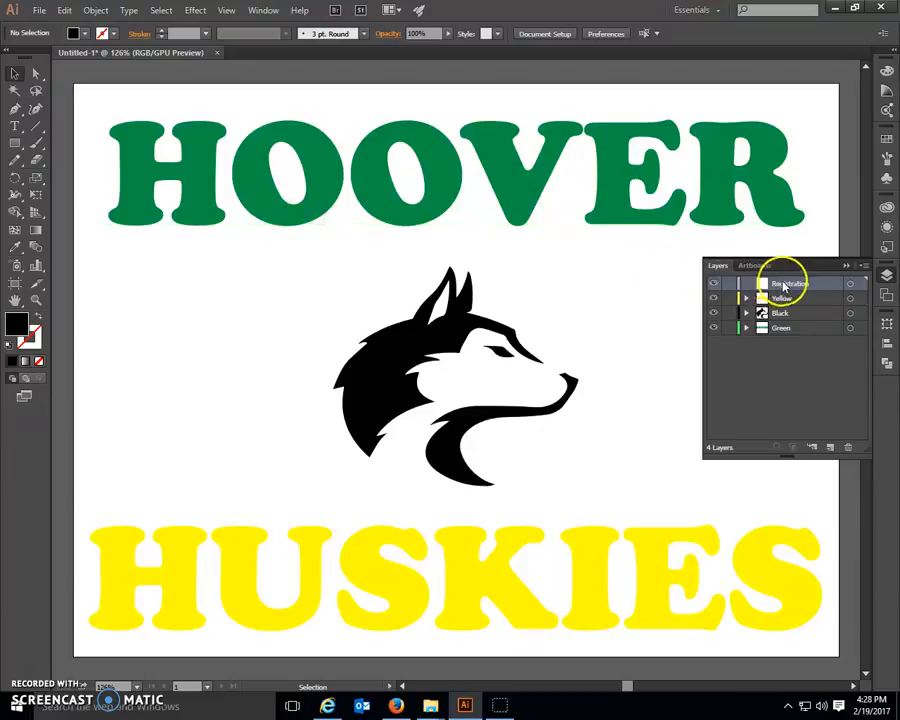
pyautogui.click(15, 146)
pyautogui.click(58, 176)
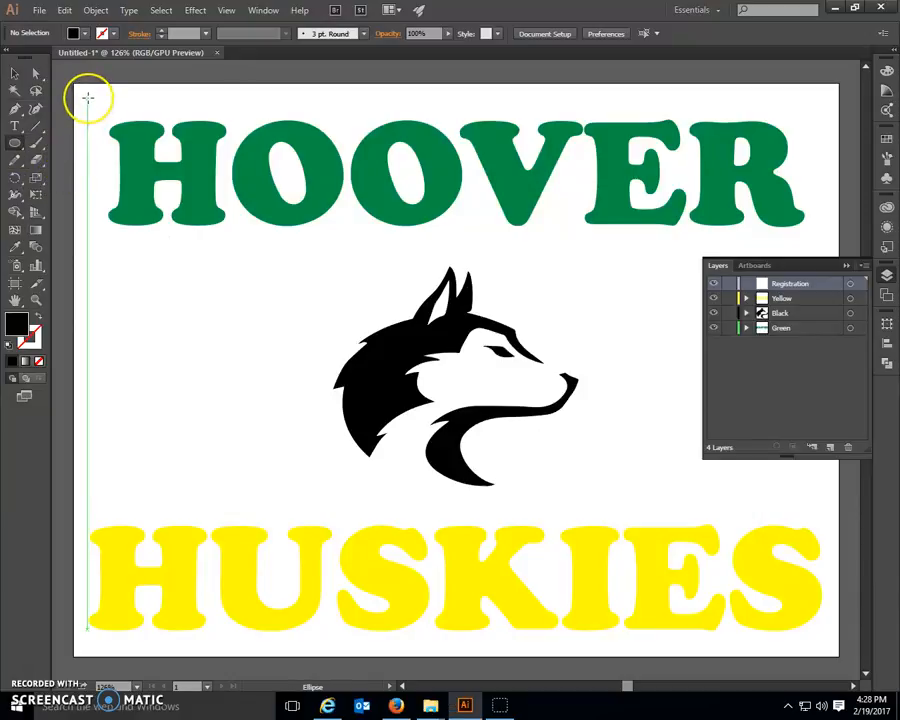
pyautogui.moveTo(87, 98); pyautogui.dragTo(103, 115)
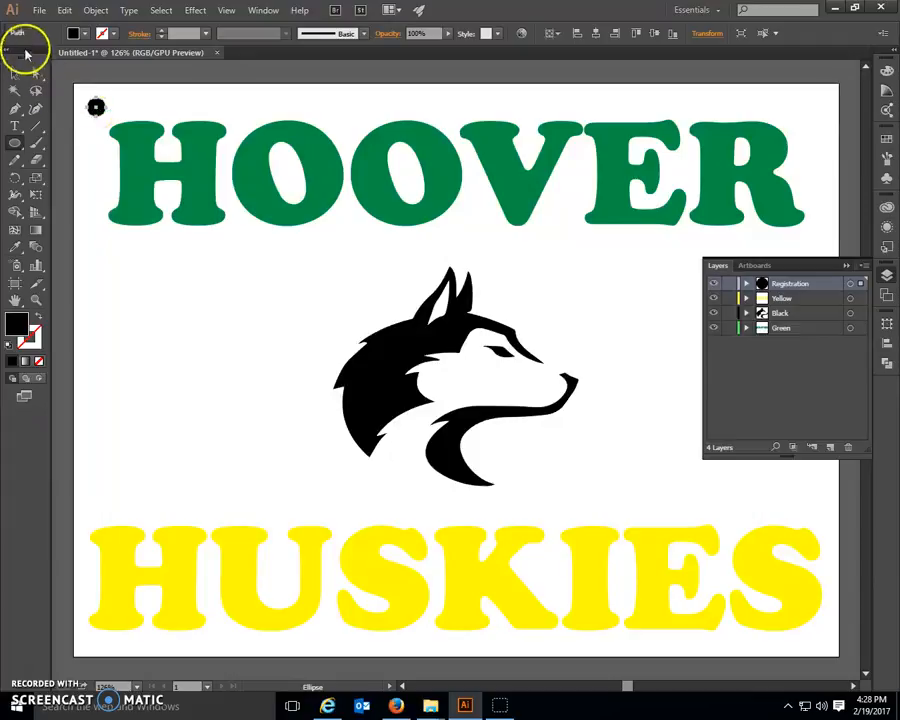
pyautogui.click(65, 11)
pyautogui.click(90, 26)
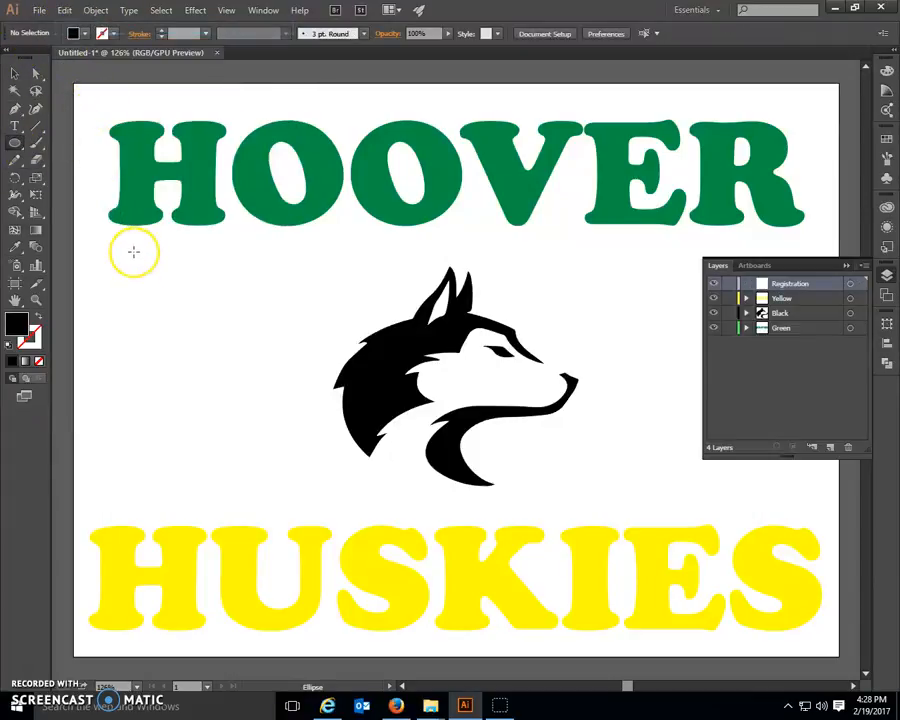
# Step: Create a circle 0.25 in wide and high with linked proportions and place it in the artboard's upper-left corner
pyautogui.click(96, 106)
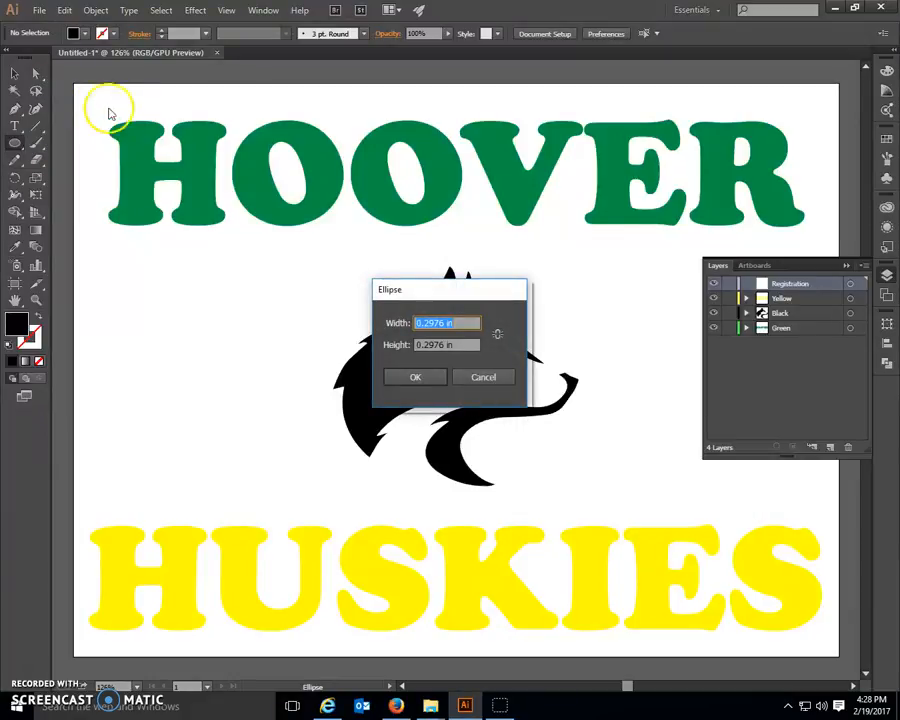
pyautogui.click(497, 333)
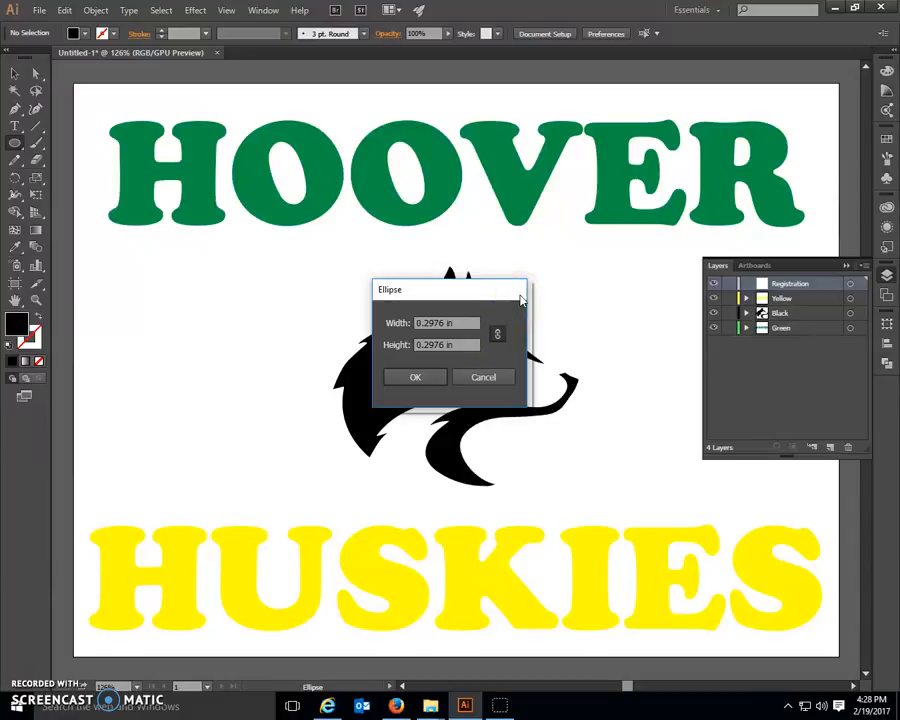
pyautogui.moveTo(456, 324); pyautogui.dragTo(390, 323)
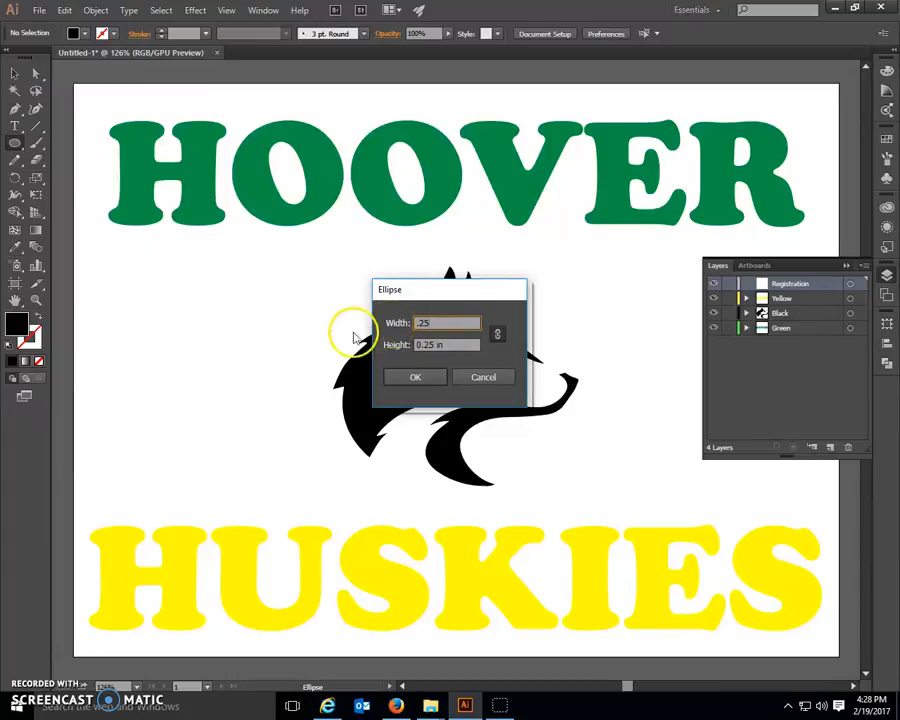
pyautogui.click(404, 376)
pyautogui.click(14, 73)
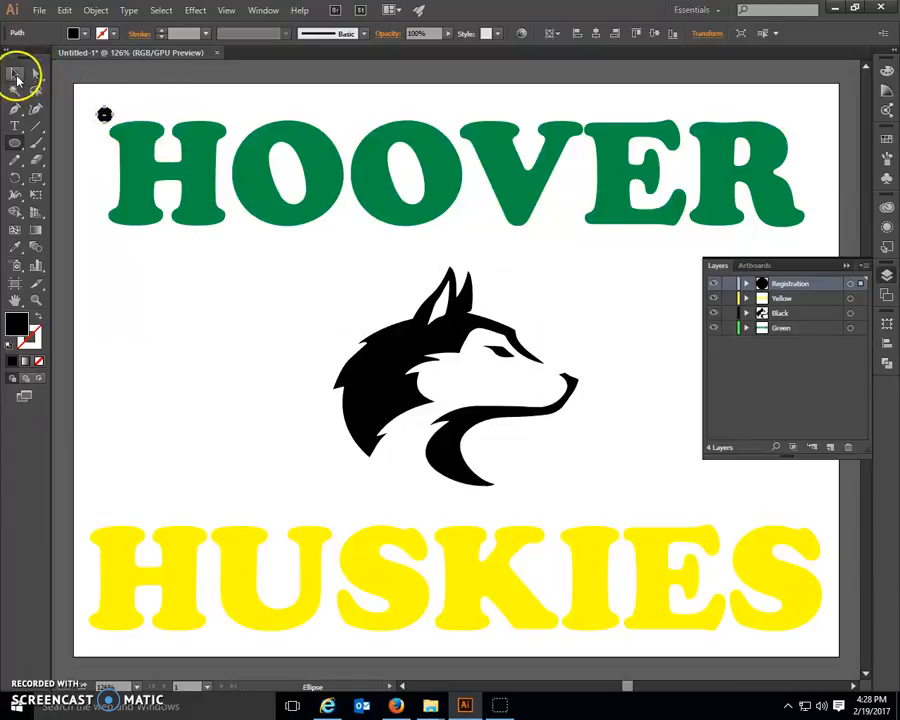
pyautogui.moveTo(104, 116)
pyautogui.mouseDown()
pyautogui.moveTo(95, 104)
pyautogui.moveTo(88, 113)
pyautogui.moveTo(91, 106)
pyautogui.mouseUp()
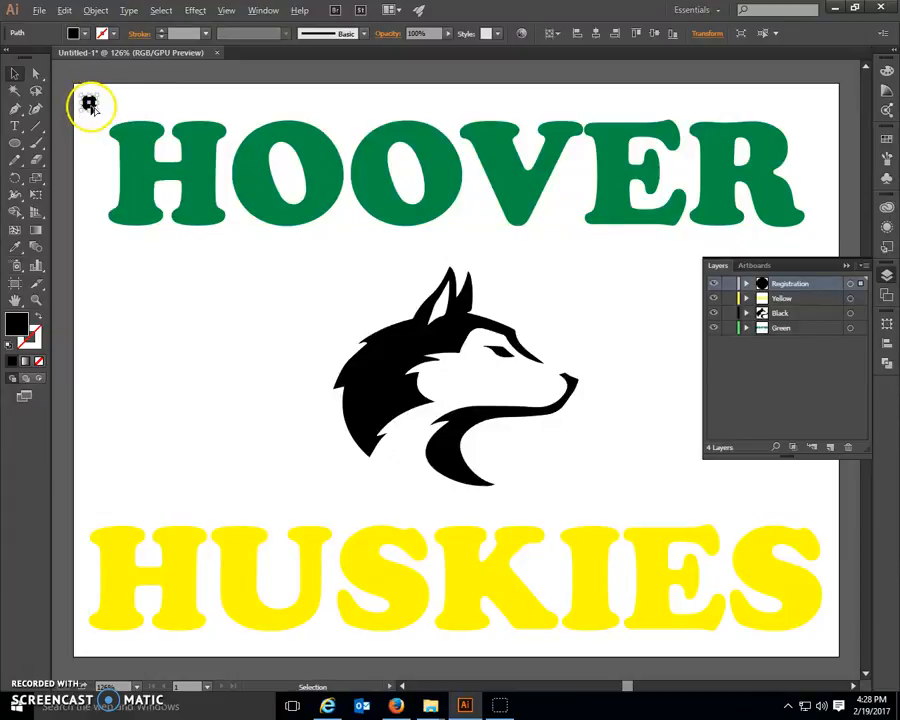
# Step: Copy the registration circle horizontally to the artboard's upper-right corner, keeping both circles level and on the Registration layer
pyautogui.moveTo(89, 103); pyautogui.dragTo(822, 112)
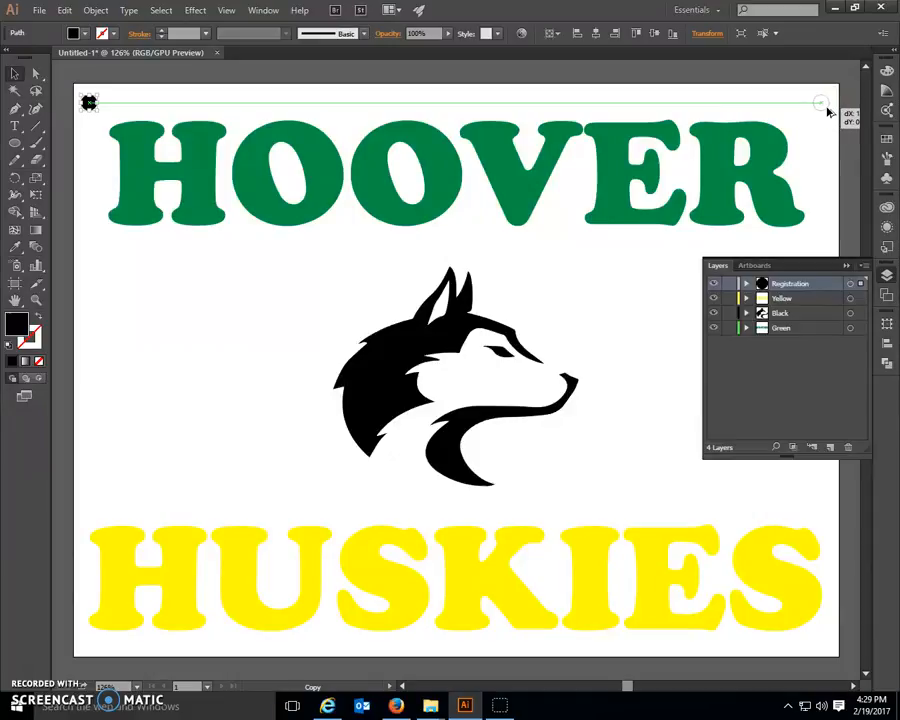
pyautogui.moveTo(828, 112); pyautogui.dragTo(826, 112)
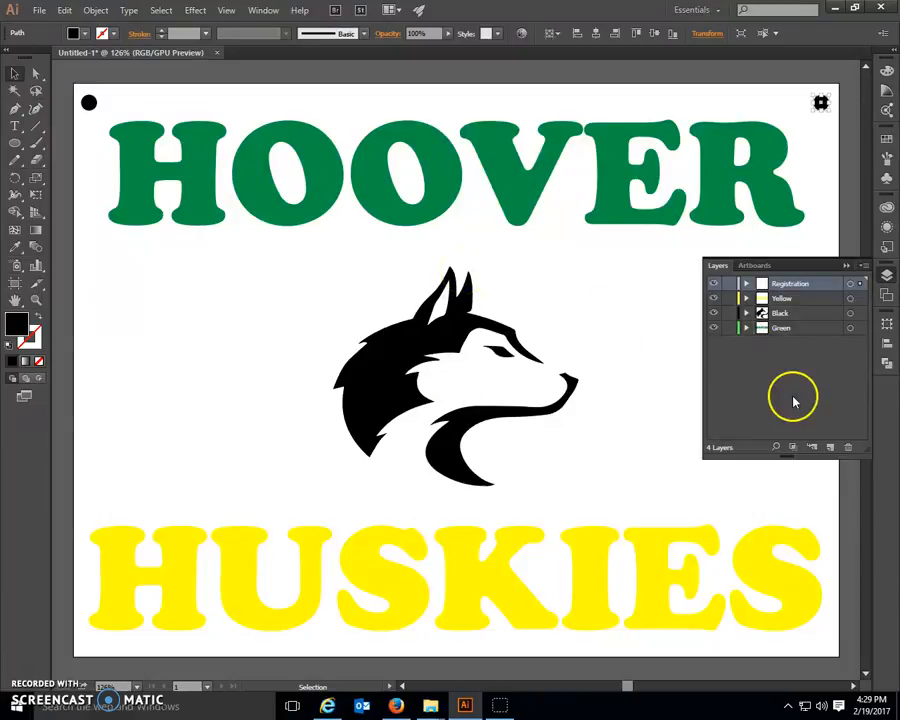
pyautogui.click(585, 298)
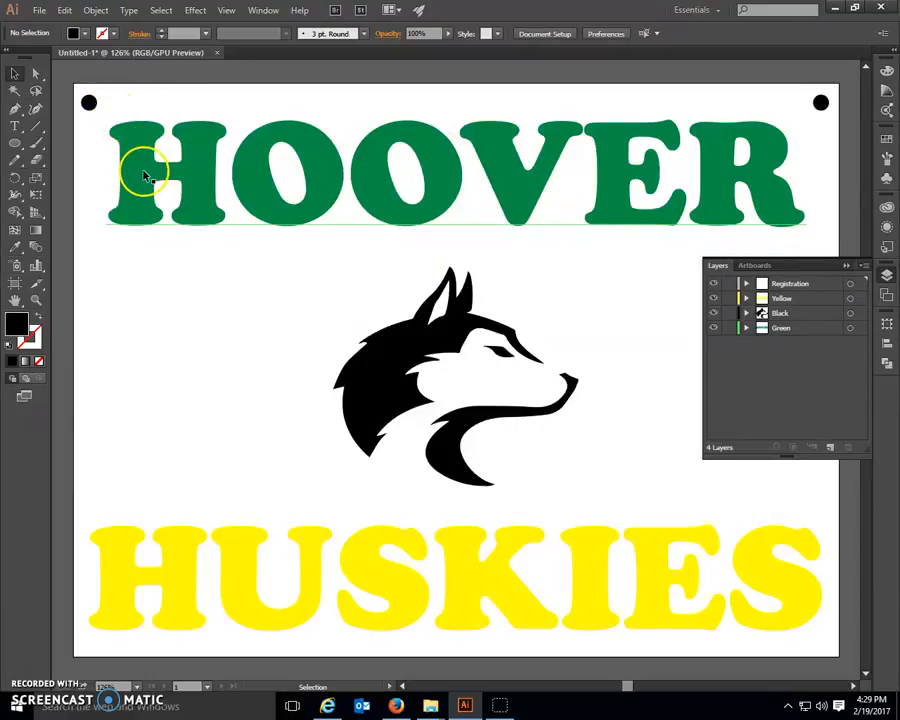
pyautogui.click(812, 289)
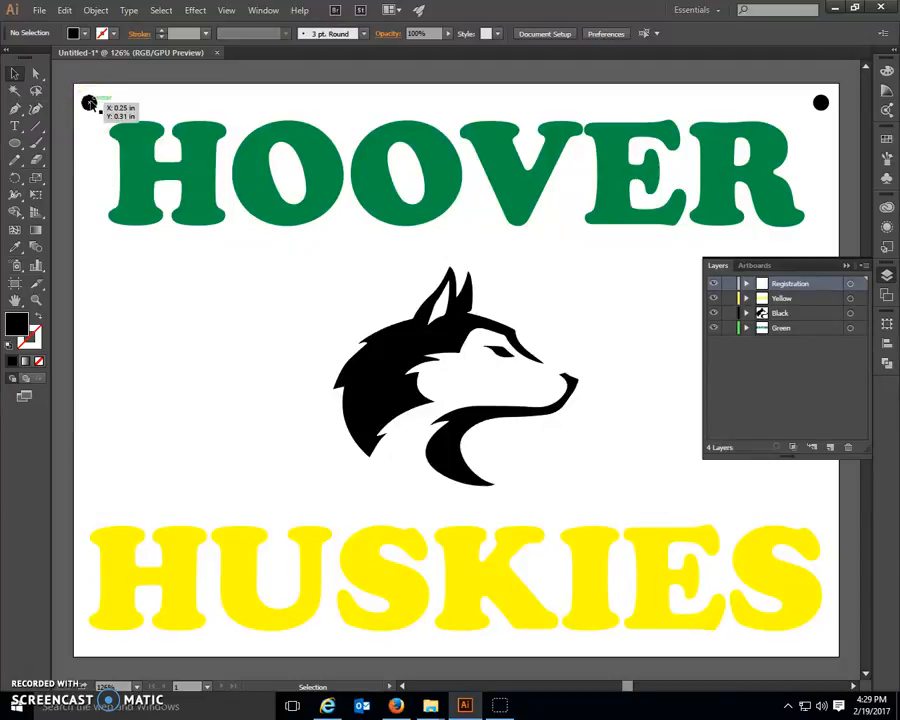
# Step: Give both registration circles a black stroke with a weight of 0.25 pt
pyautogui.click(89, 103)
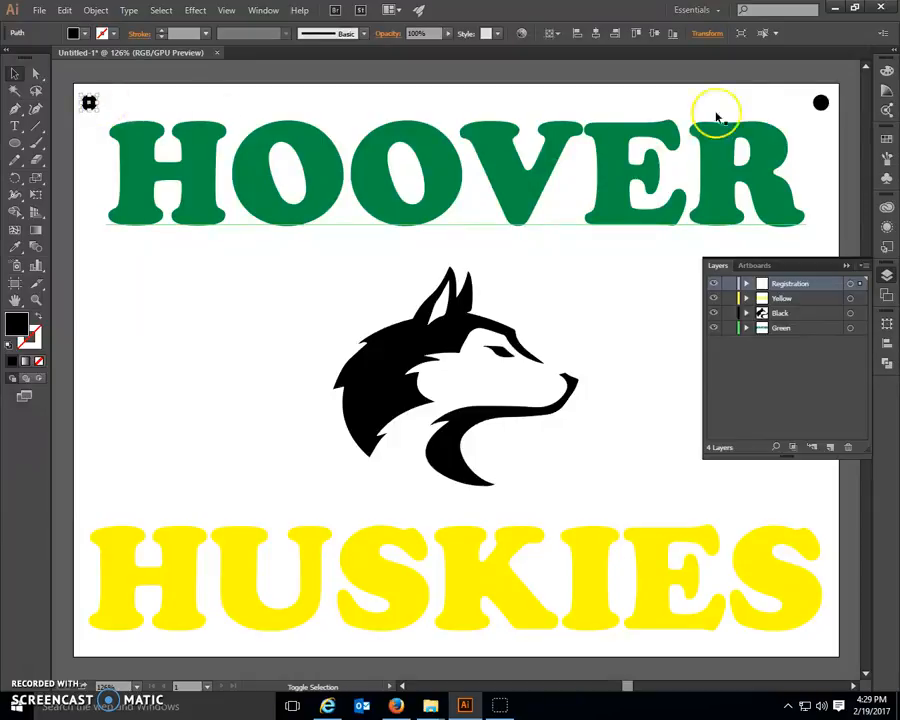
pyautogui.keyDown('shift'); pyautogui.click(820, 102); pyautogui.keyUp('shift')
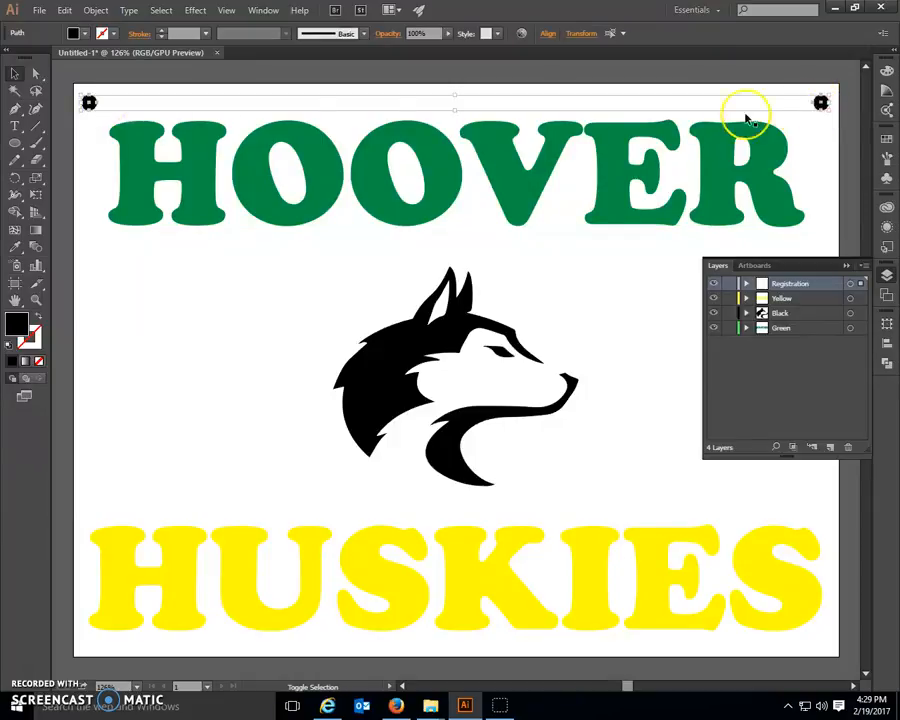
pyautogui.click(100, 35)
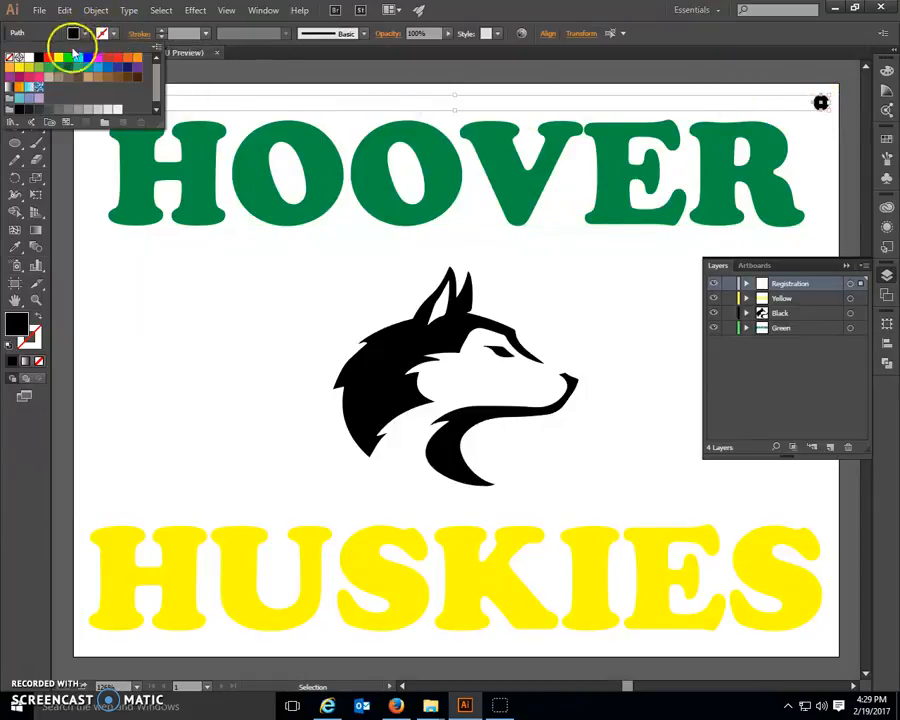
pyautogui.click(38, 60)
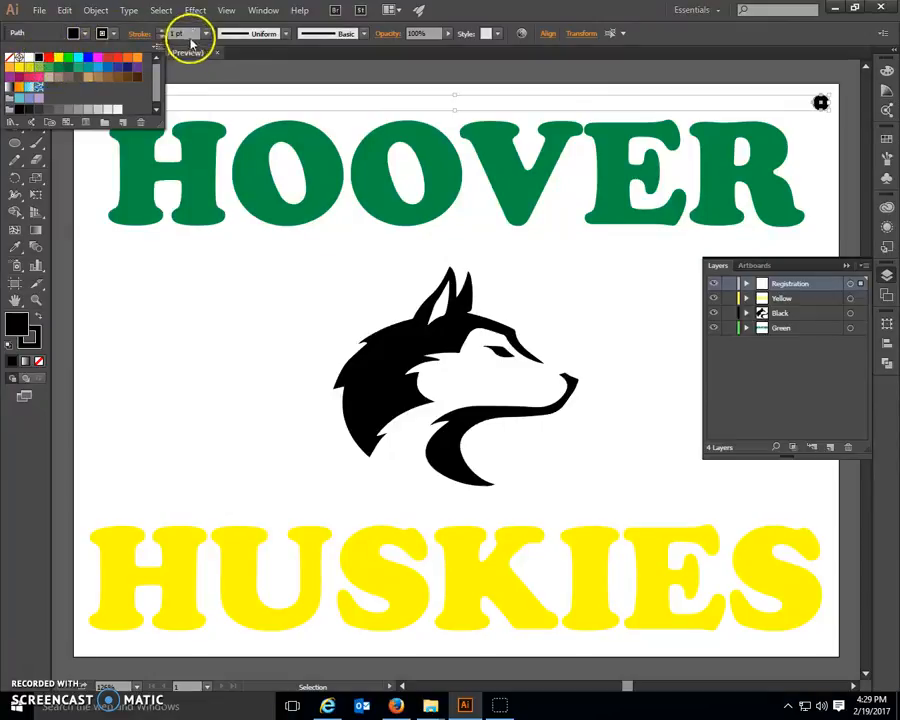
pyautogui.click(205, 36)
pyautogui.click(213, 48)
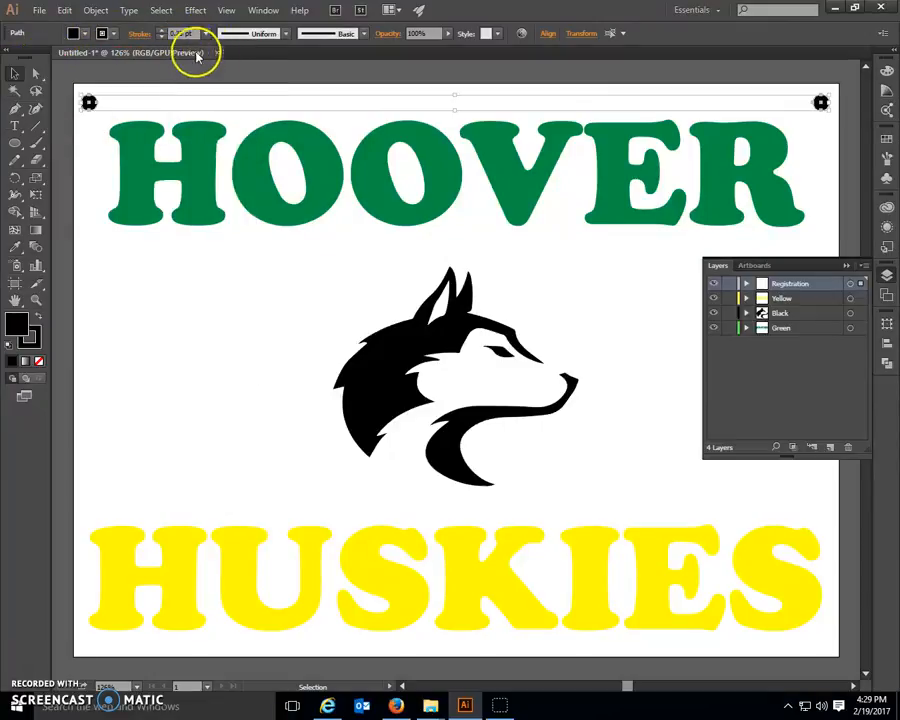
# Step: Remove the fill from both registration circles and deselect them
pyautogui.click(112, 34)
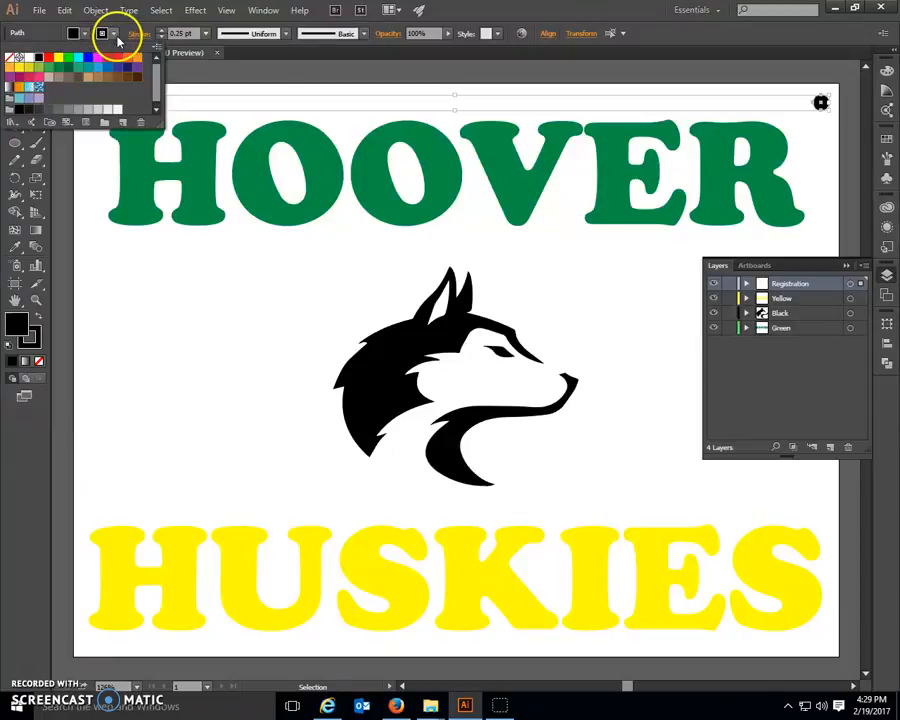
pyautogui.click(87, 36)
pyautogui.click(12, 57)
pyautogui.click(153, 291)
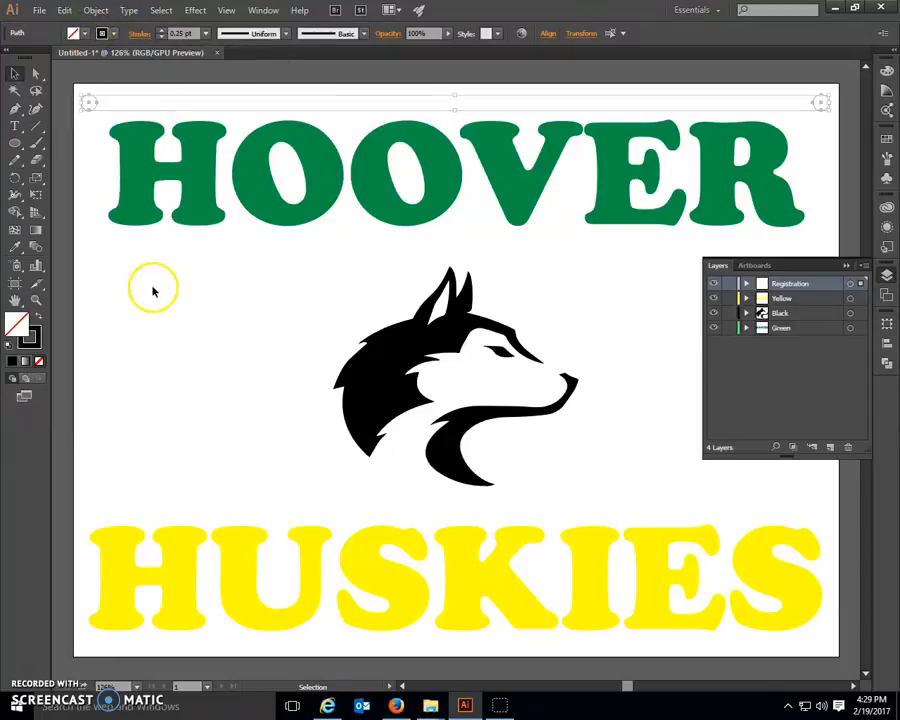
pyautogui.click(153, 291)
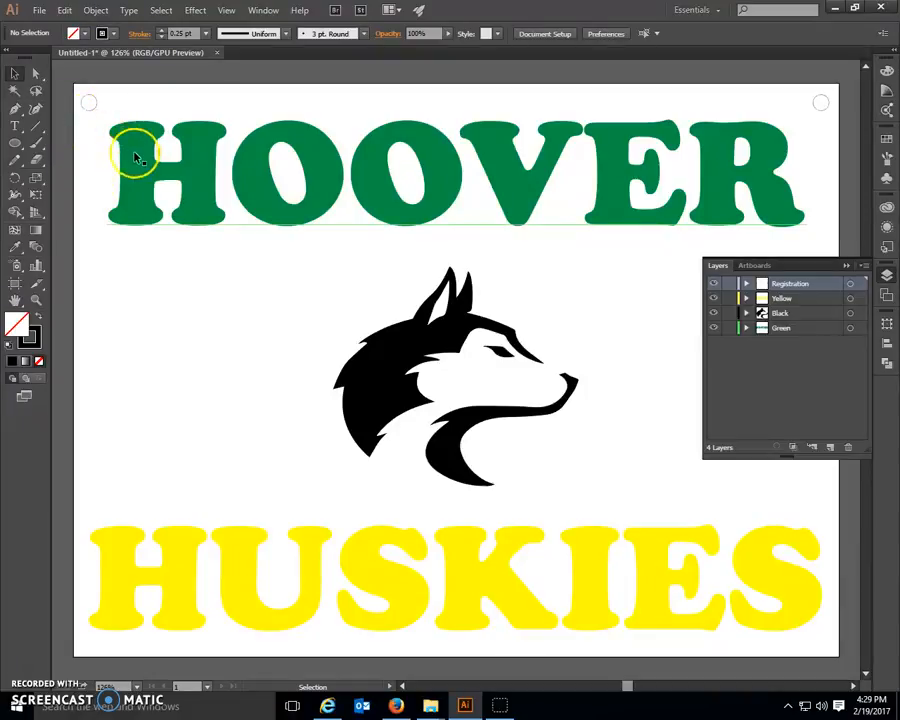
# Step: Convert the HOOVER text to an outline look with no fill and a green 0.25 pt stroke
pyautogui.click(137, 160)
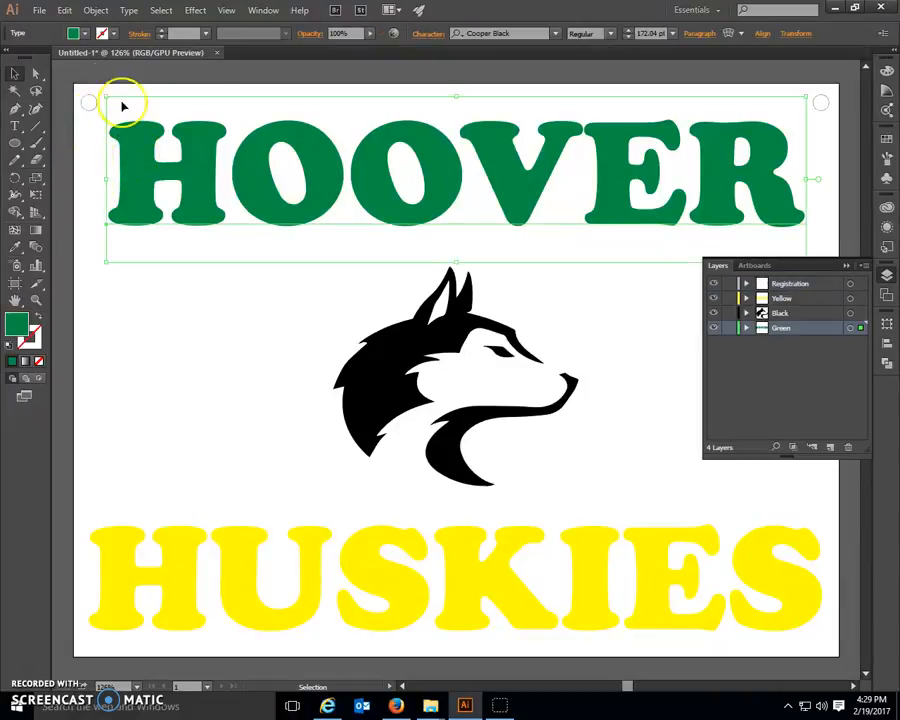
pyautogui.click(72, 34)
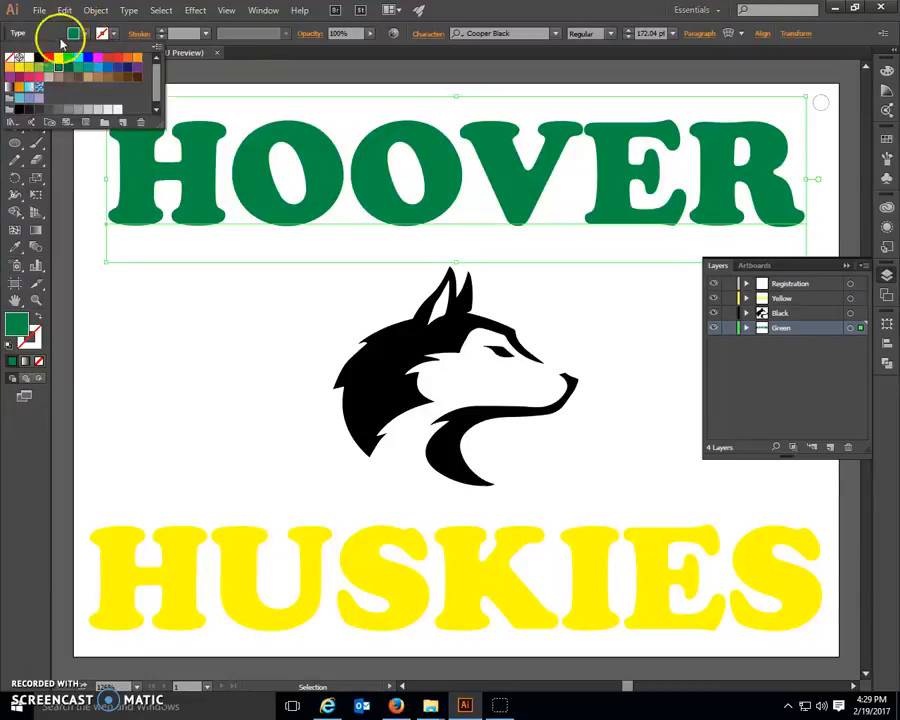
pyautogui.click(14, 57)
pyautogui.click(104, 33)
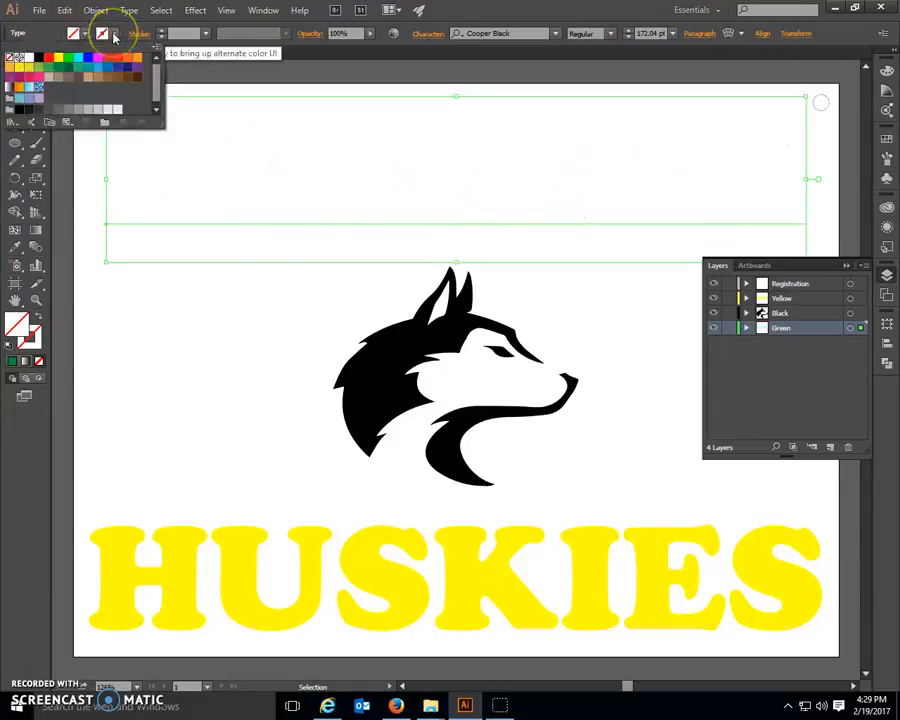
pyautogui.click(70, 71)
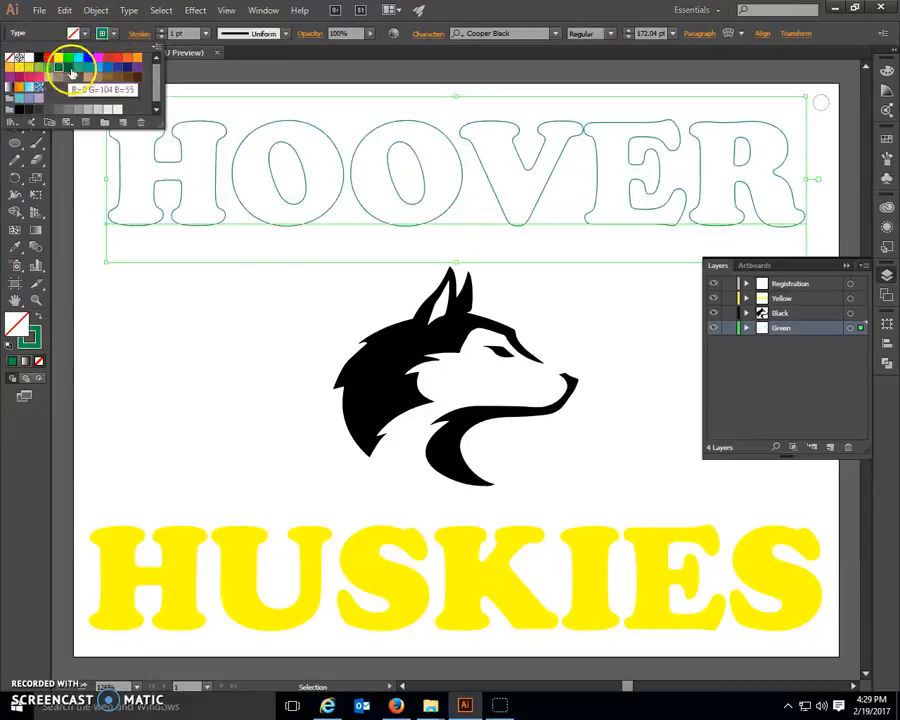
pyautogui.click(205, 36)
pyautogui.click(206, 35)
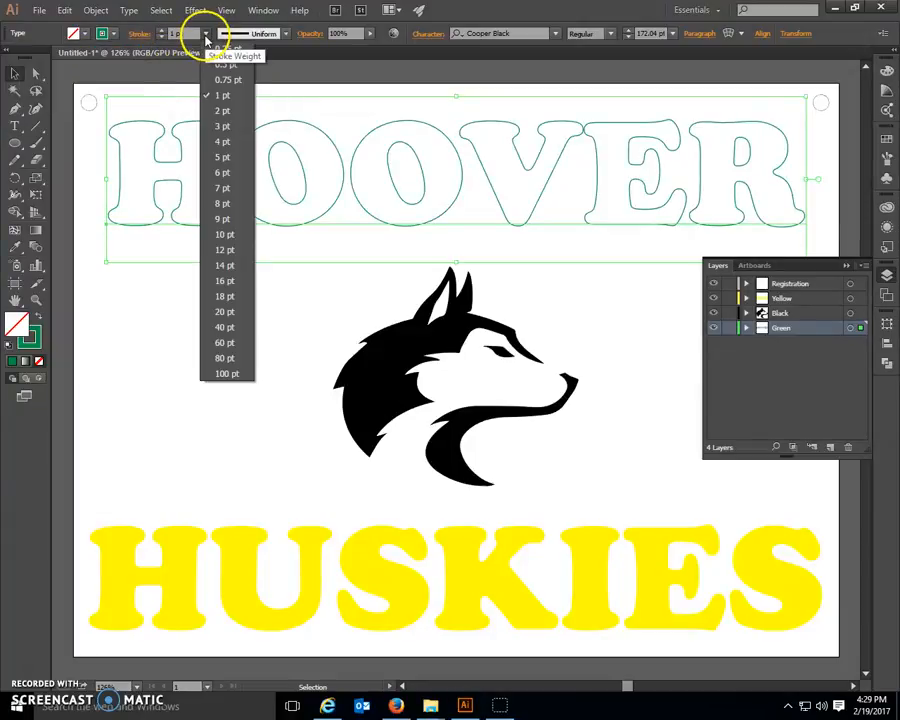
pyautogui.click(221, 48)
pyautogui.click(225, 316)
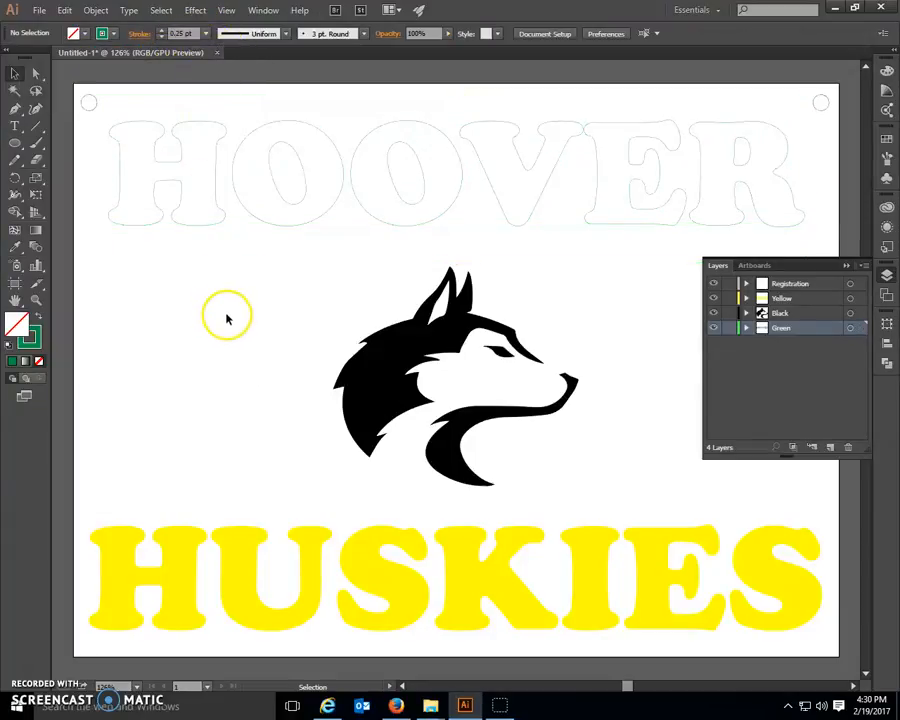
# Step: Set the husky group to no fill with a black 0.25 pt stroke
pyautogui.click(388, 374)
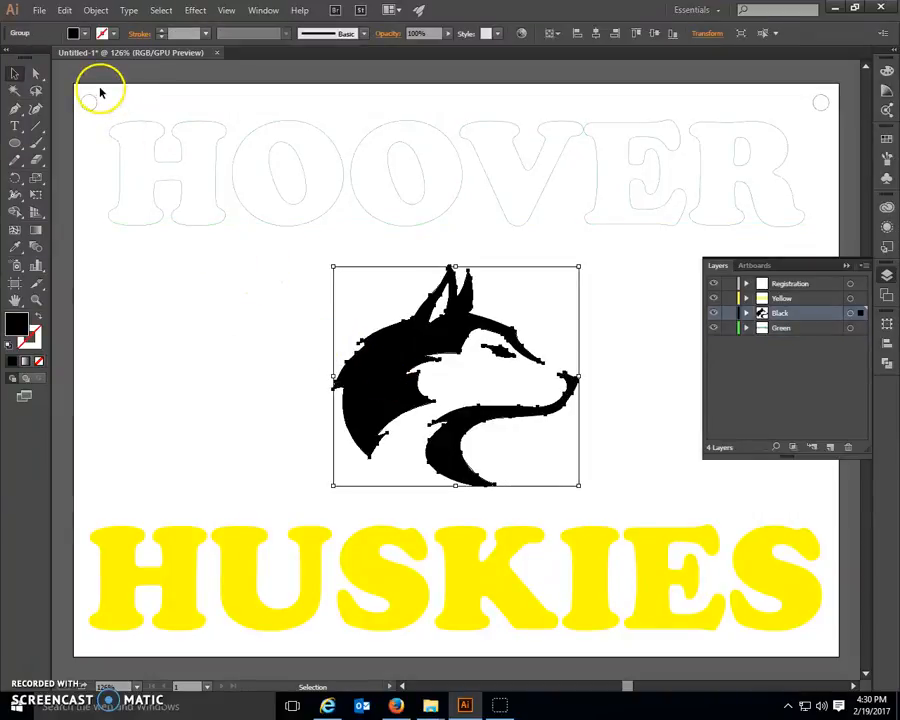
pyautogui.click(76, 35)
pyautogui.click(18, 57)
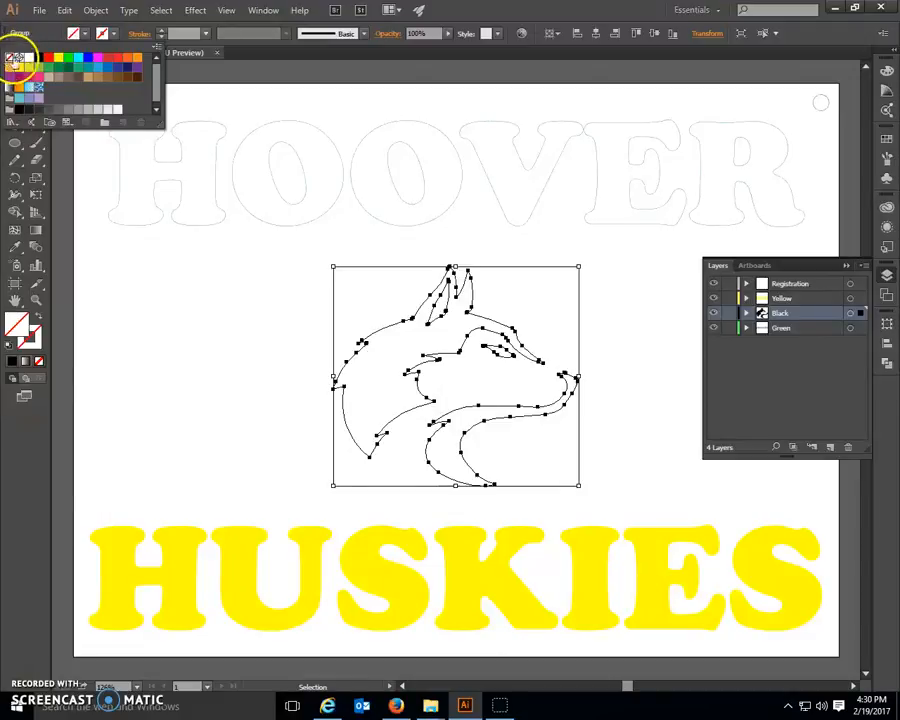
pyautogui.click(106, 34)
pyautogui.click(113, 34)
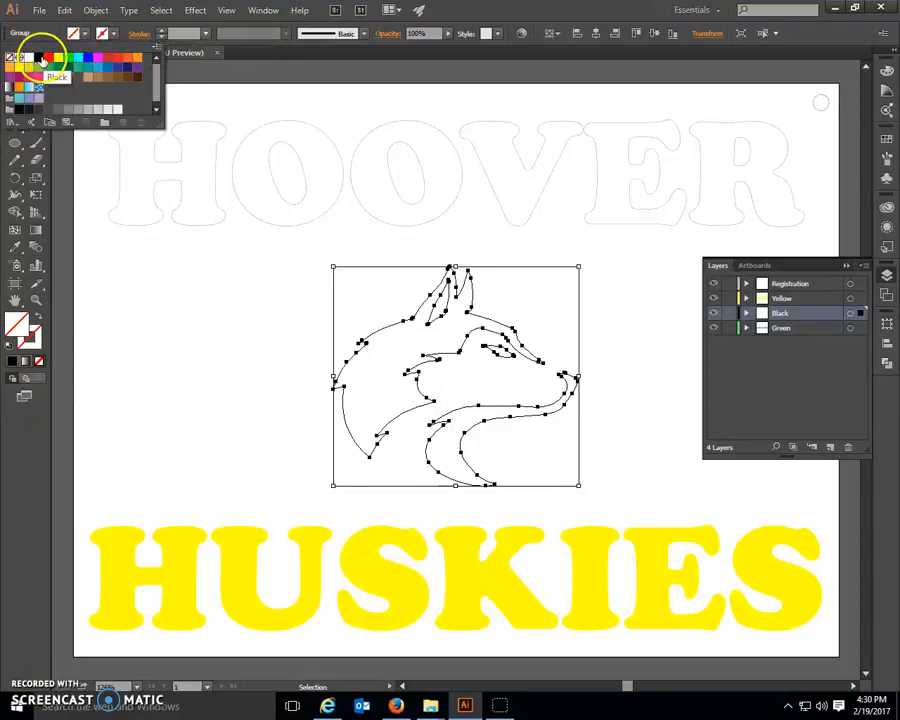
pyautogui.click(38, 57)
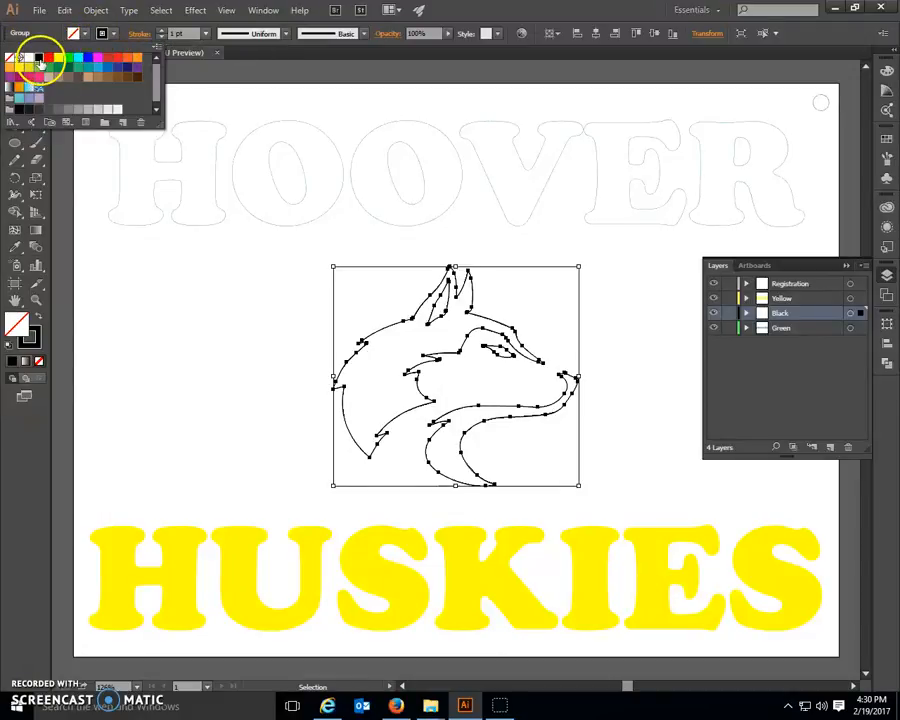
pyautogui.click(205, 35)
pyautogui.click(212, 48)
pyautogui.click(223, 301)
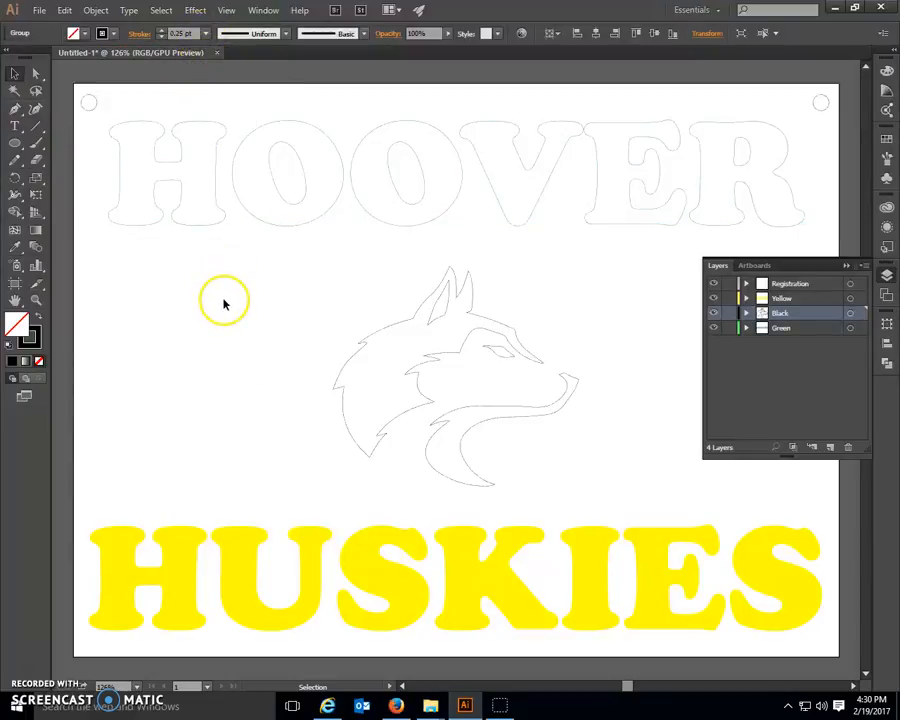
# Step: Remove the fill from the HUSKIES text and give it a yellow stroke
pyautogui.click(252, 570)
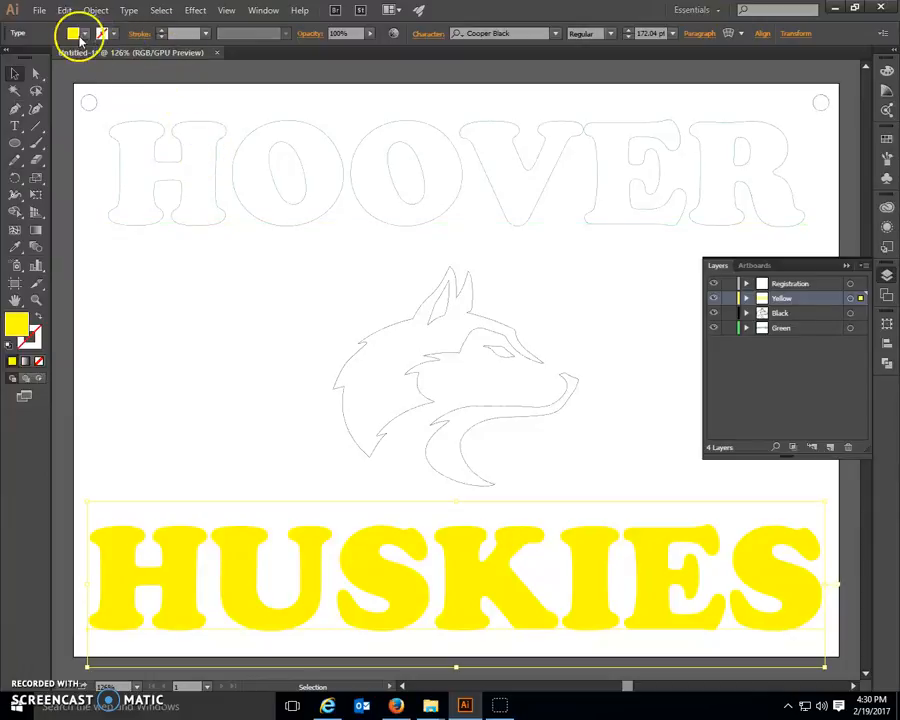
pyautogui.click(85, 34)
pyautogui.click(15, 58)
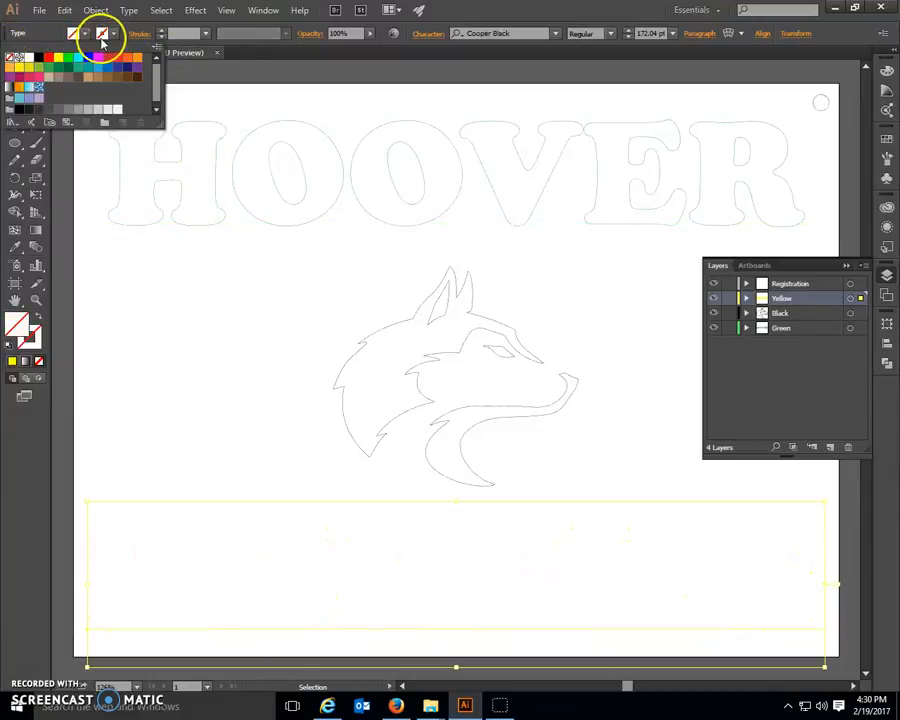
pyautogui.click(117, 38)
pyautogui.click(60, 59)
pyautogui.click(60, 59)
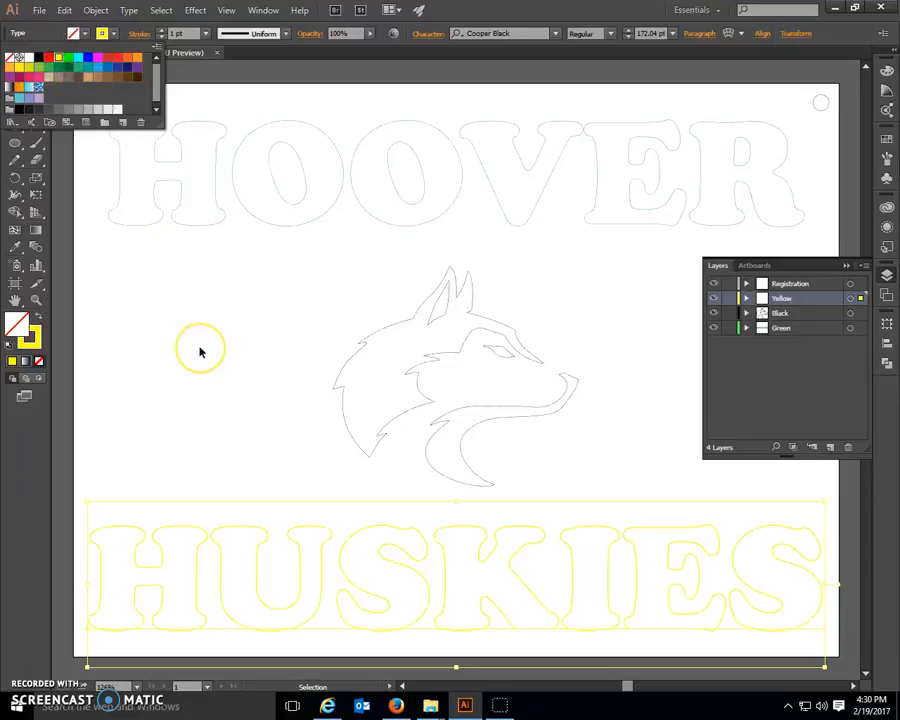
pyautogui.click(155, 311)
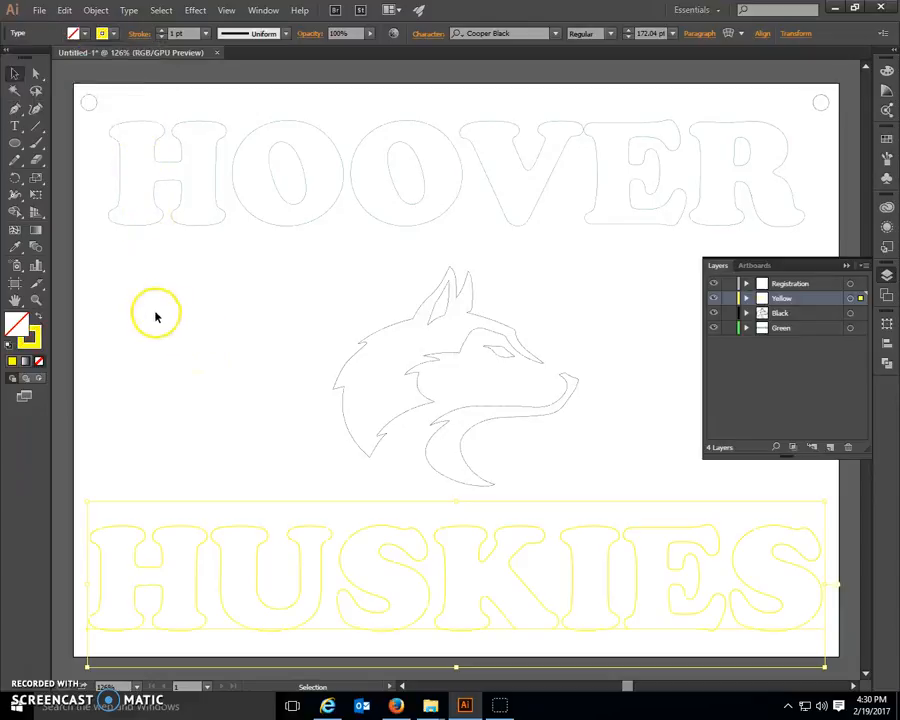
# Step: Hide and show the Yellow, Black and Green layers one at a time to check which artwork each contains
pyautogui.click(781, 380)
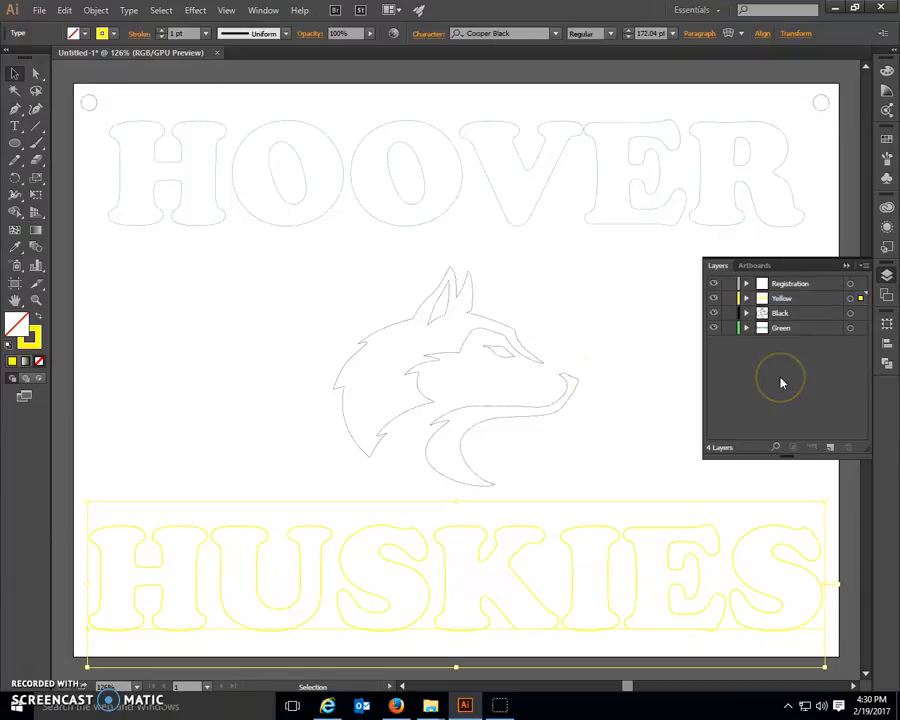
pyautogui.click(713, 298)
pyautogui.click(713, 298)
pyautogui.click(713, 314)
pyautogui.click(713, 314)
pyautogui.click(713, 328)
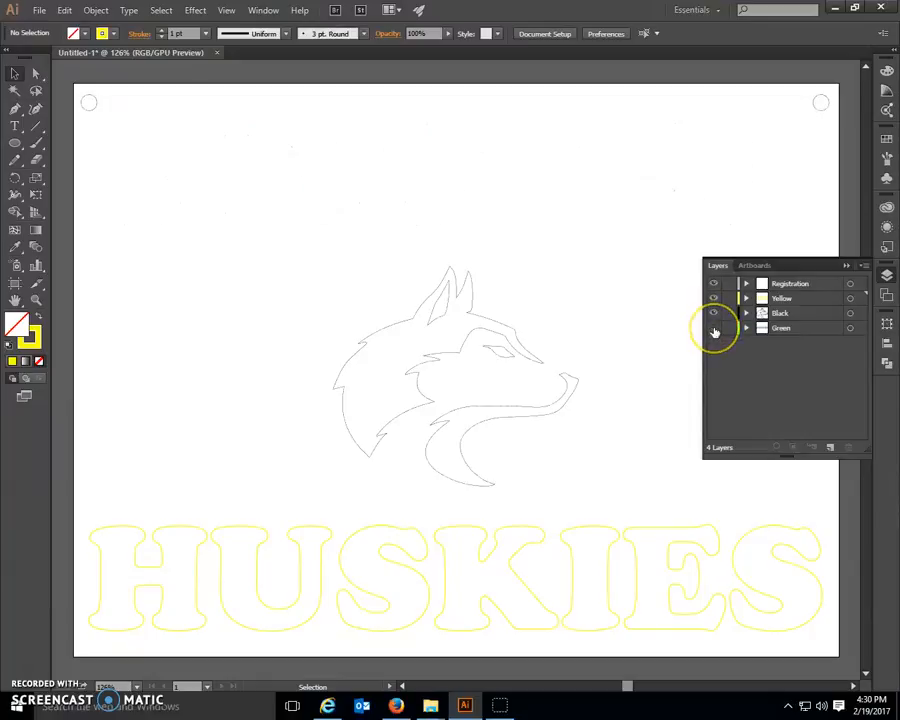
pyautogui.click(713, 328)
# Step: Lock the Registration layer
pyautogui.click(760, 372)
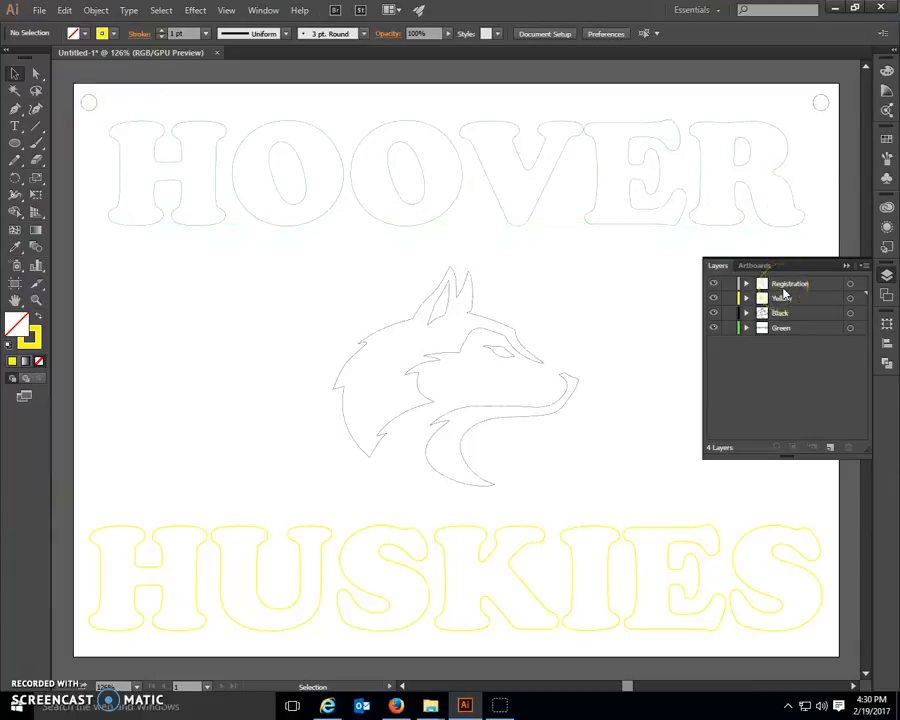
pyautogui.click(729, 284)
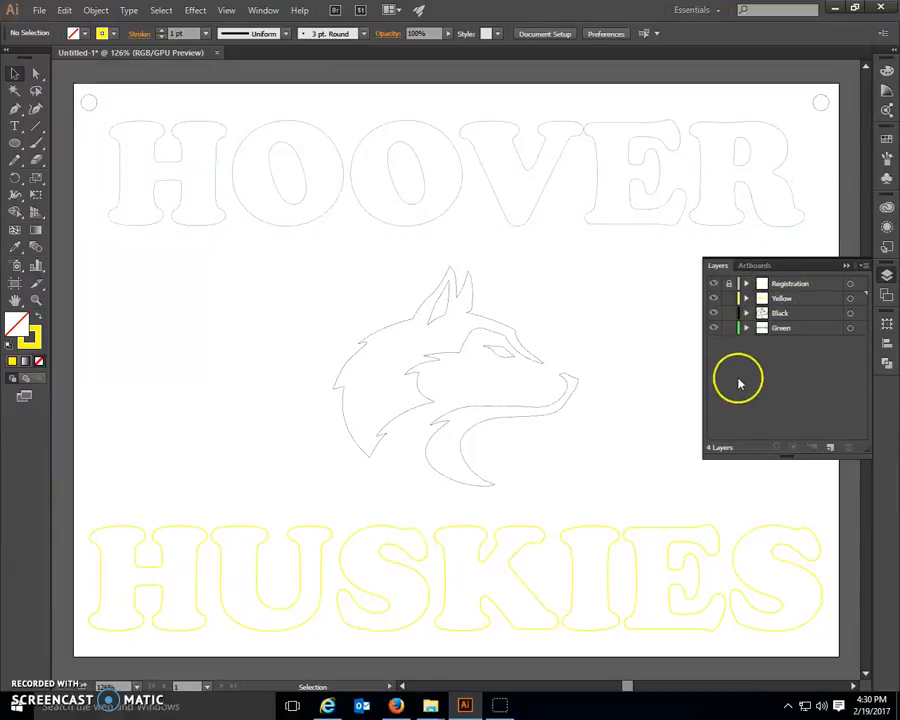